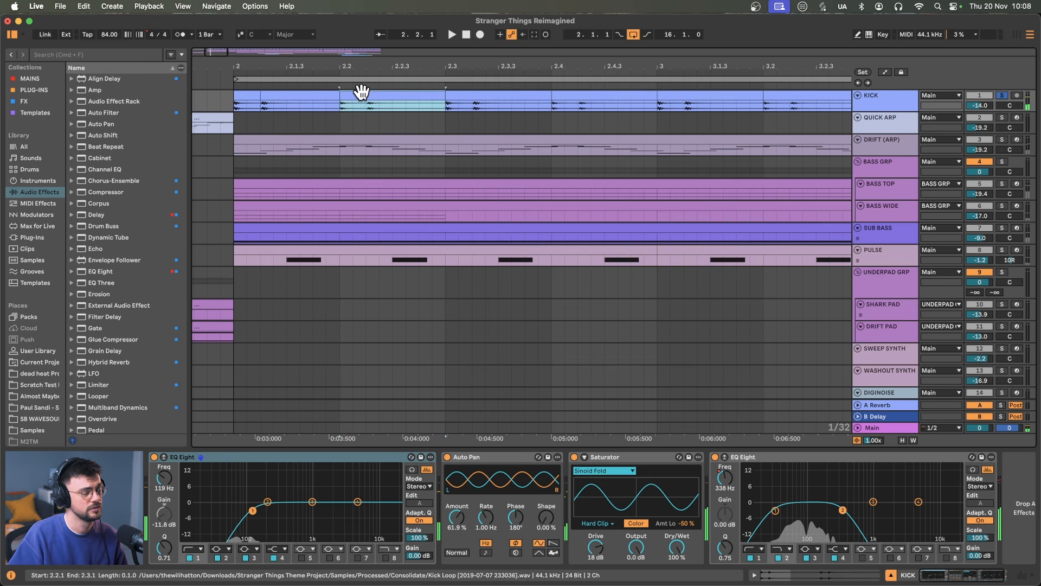
Show the automation for band 2 frequency in the KICK track's last EQ Eight and play from bar 2
{"action": "key", "text": "space"}
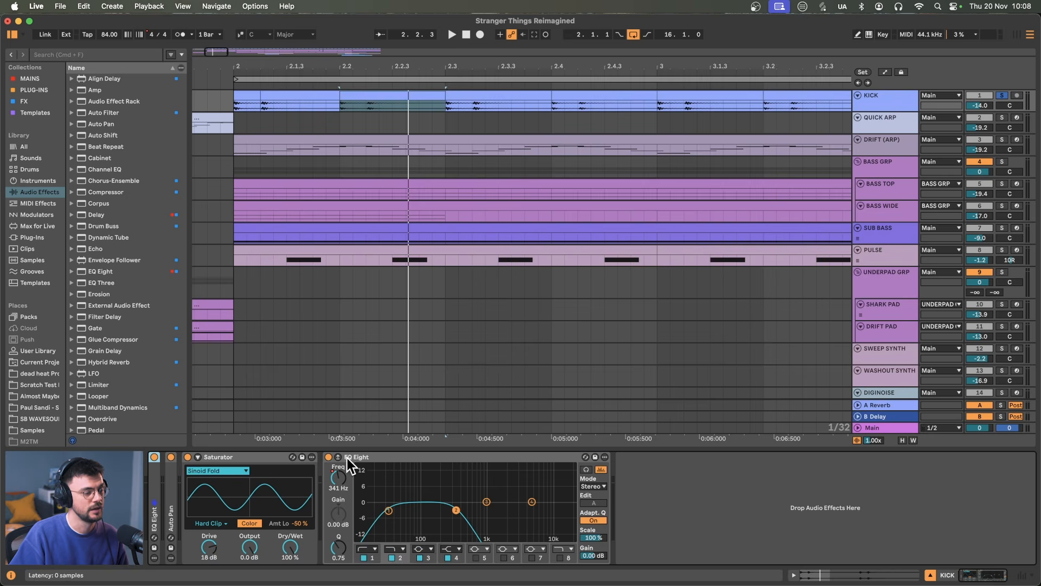
{"action": "left_click", "coordinate": [349, 457]}
{"action": "left_click", "coordinate": [338, 478]}
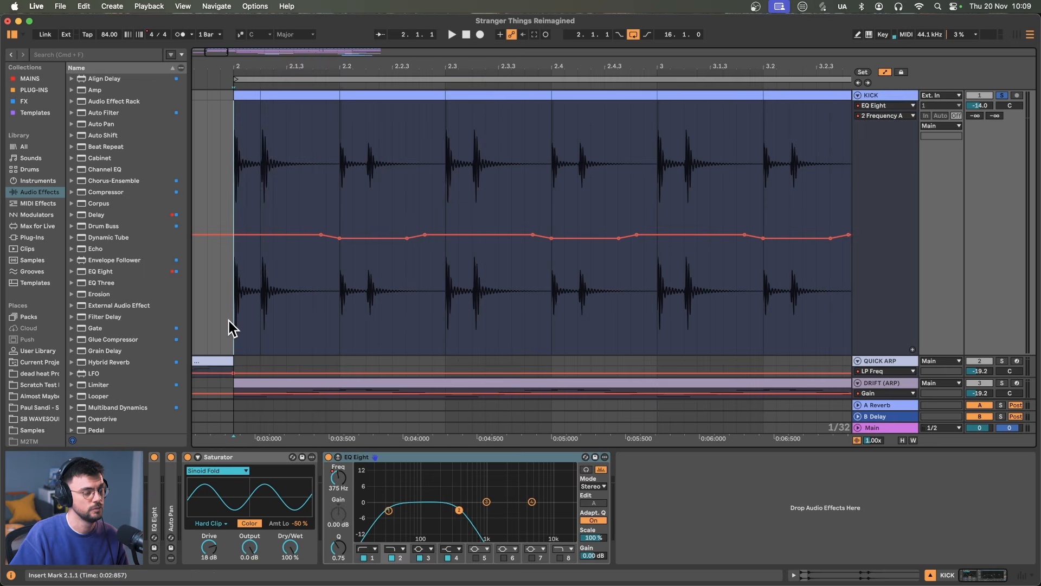
{"action": "left_click", "coordinate": [229, 321]}
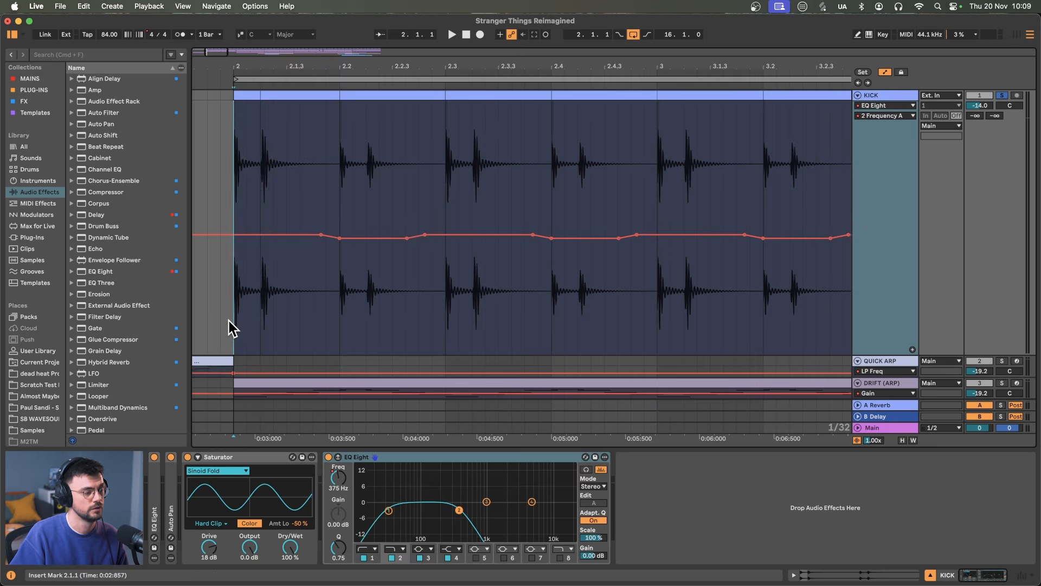
{"action": "key", "text": "space"}
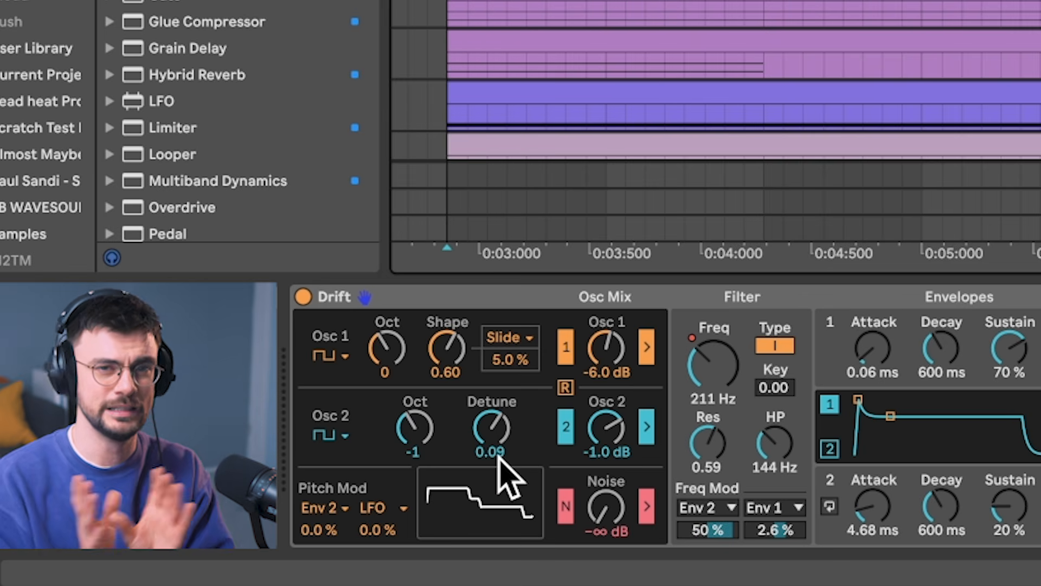
Review Drift's filter frequency automation on DRIFT (ARP), highlighting bars 2–6 and 10.2–13.2, and show Drift's volume automation
{"action": "left_click", "coordinate": [718, 348]}
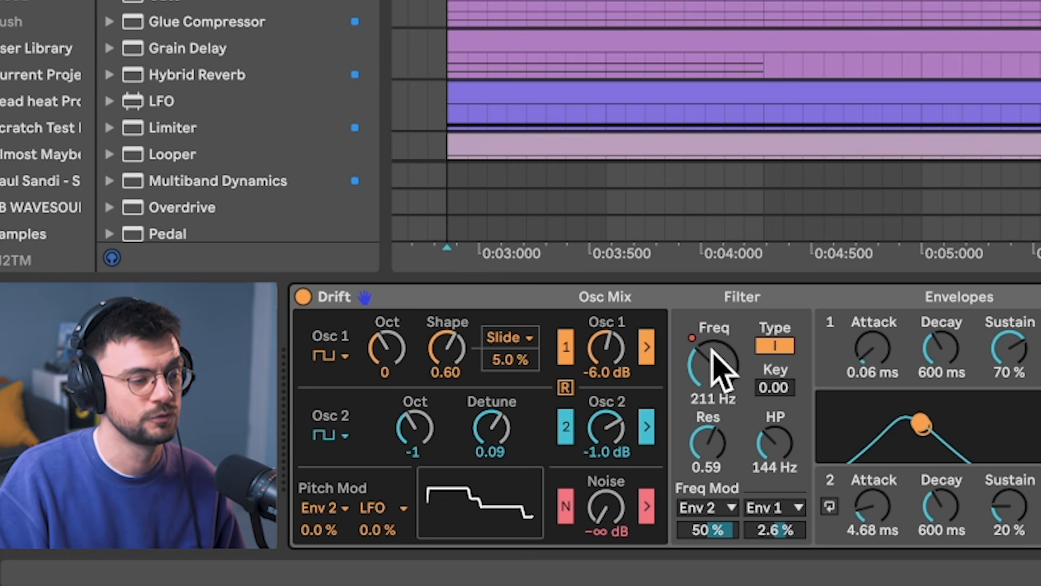
{"action": "left_click_drag", "start_coordinate": [385, 19], "coordinate": [469, 262]}
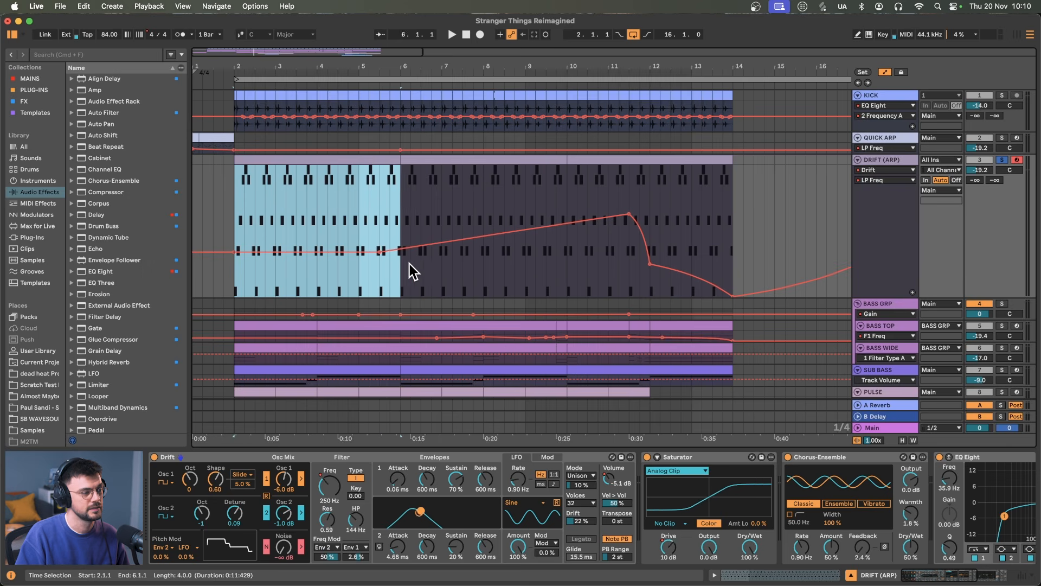
{"action": "left_click_drag", "start_coordinate": [578, 252], "coordinate": [700, 255]}
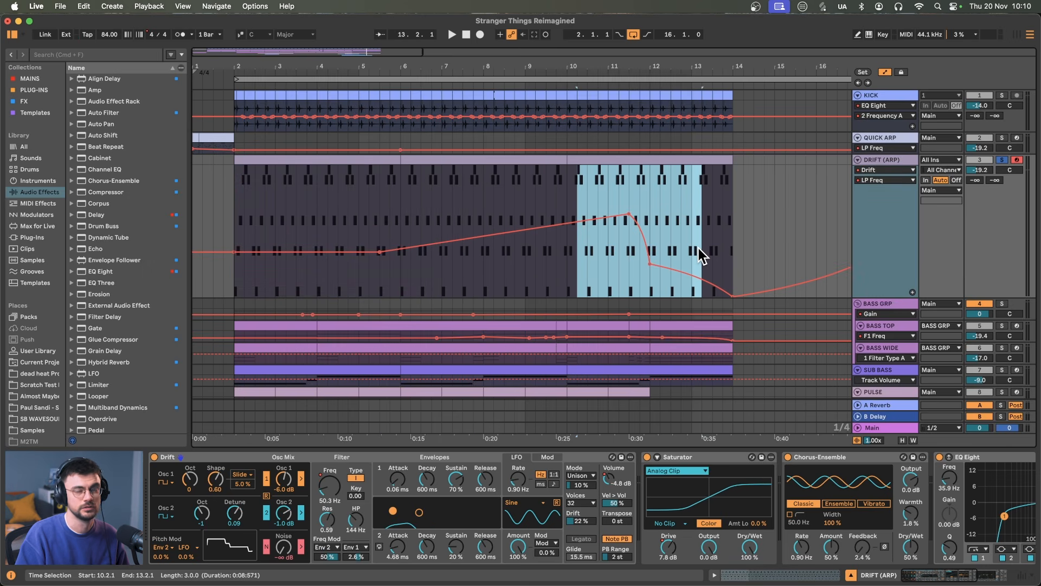
{"action": "left_click", "coordinate": [614, 482]}
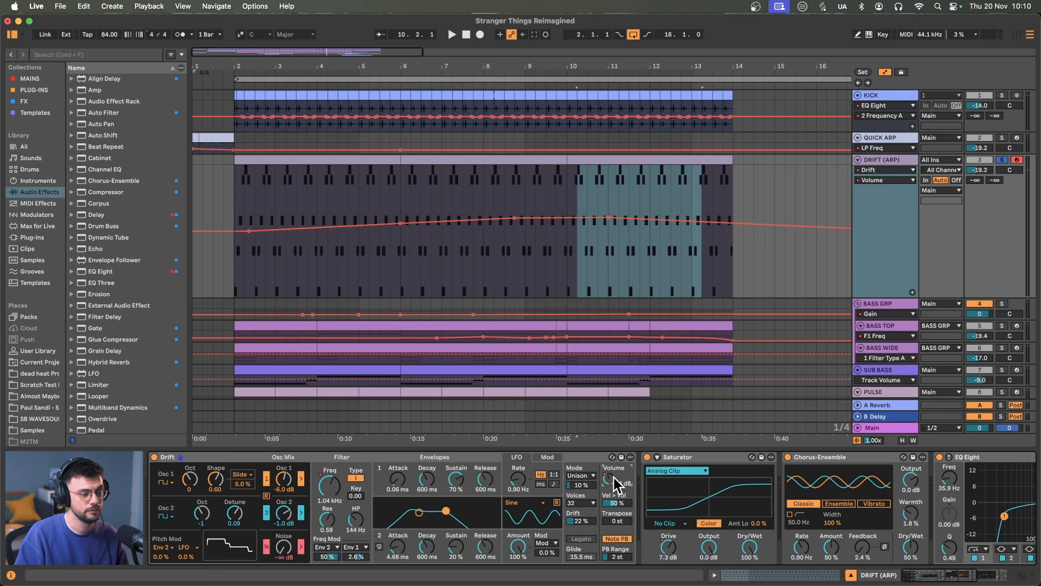
Show the Saturator Drive automation on DRIFT (ARP), play from bar 5, and select the track's EQ Eight
{"action": "left_click", "coordinate": [713, 459]}
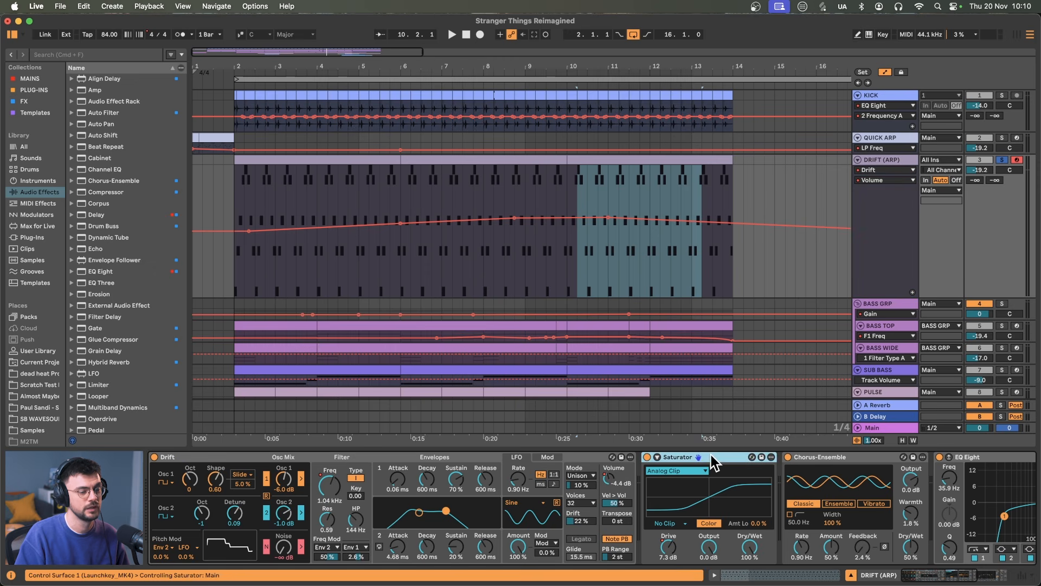
{"action": "left_click", "coordinate": [671, 550]}
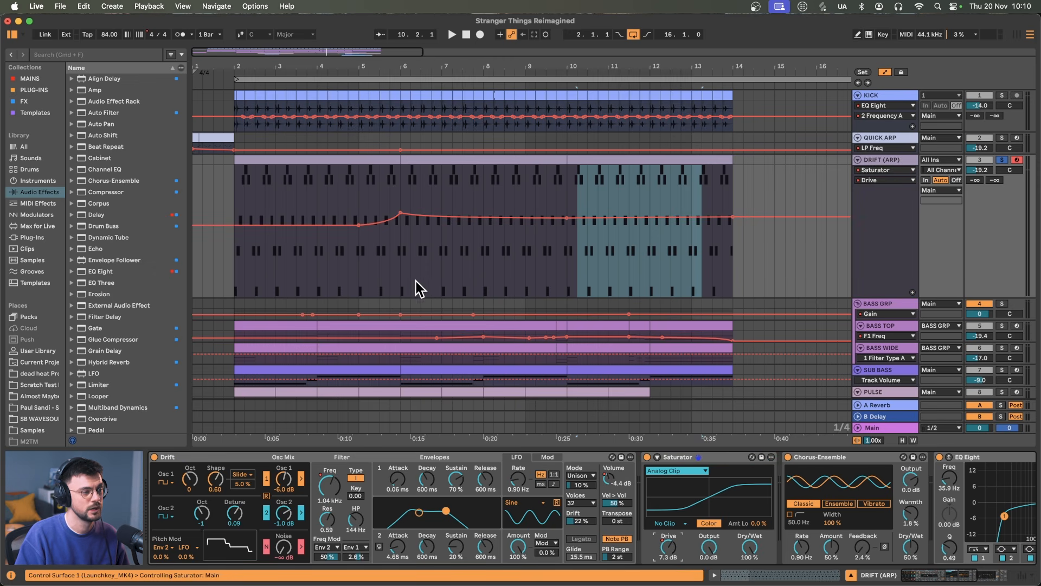
{"action": "left_click_drag", "start_coordinate": [359, 263], "coordinate": [401, 264]}
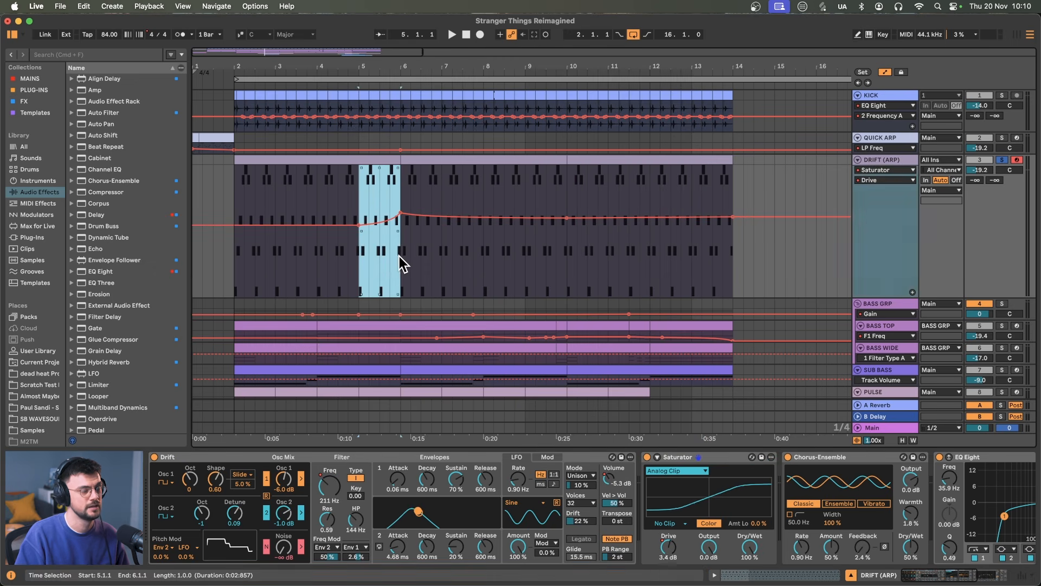
{"action": "left_click", "coordinate": [358, 263]}
{"action": "key", "text": "space"}
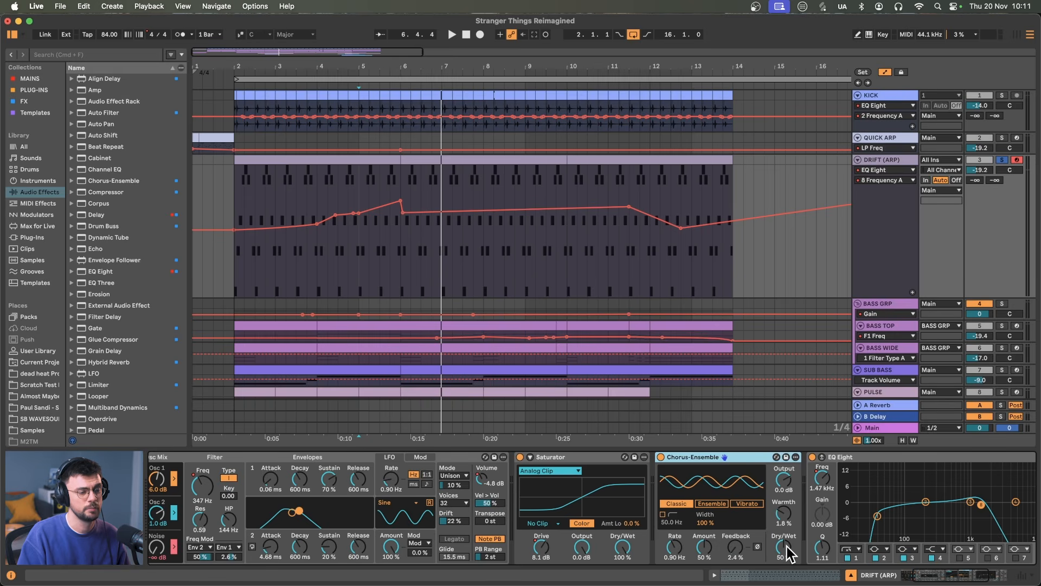
{"action": "scroll", "coordinate": [789, 553], "scroll_direction": "right", "scroll_amount": 5}
{"action": "left_click", "coordinate": [711, 459]}
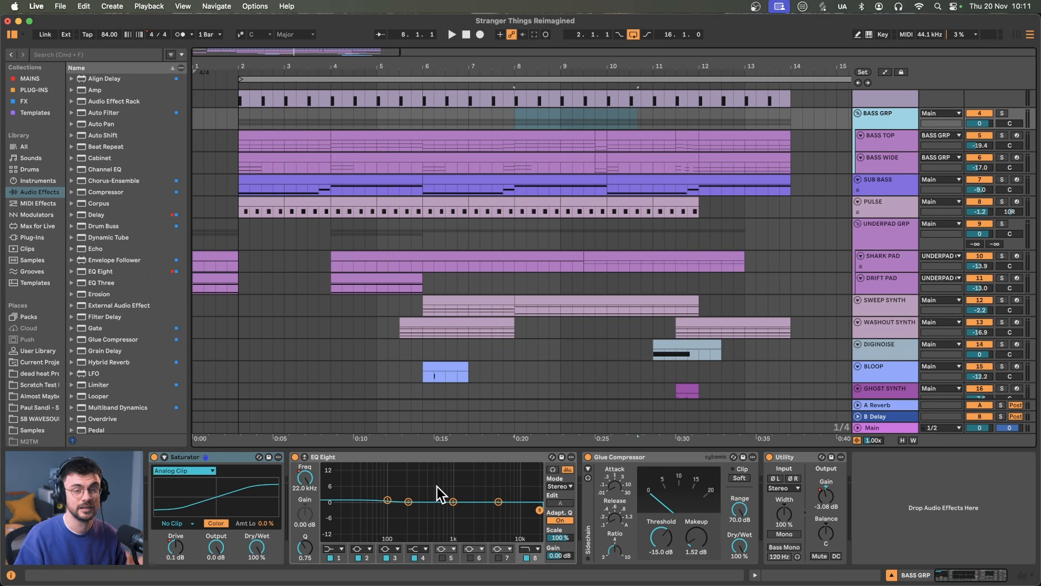
Select the BASS TOP track and play it from bar 4
{"action": "left_click", "coordinate": [899, 141]}
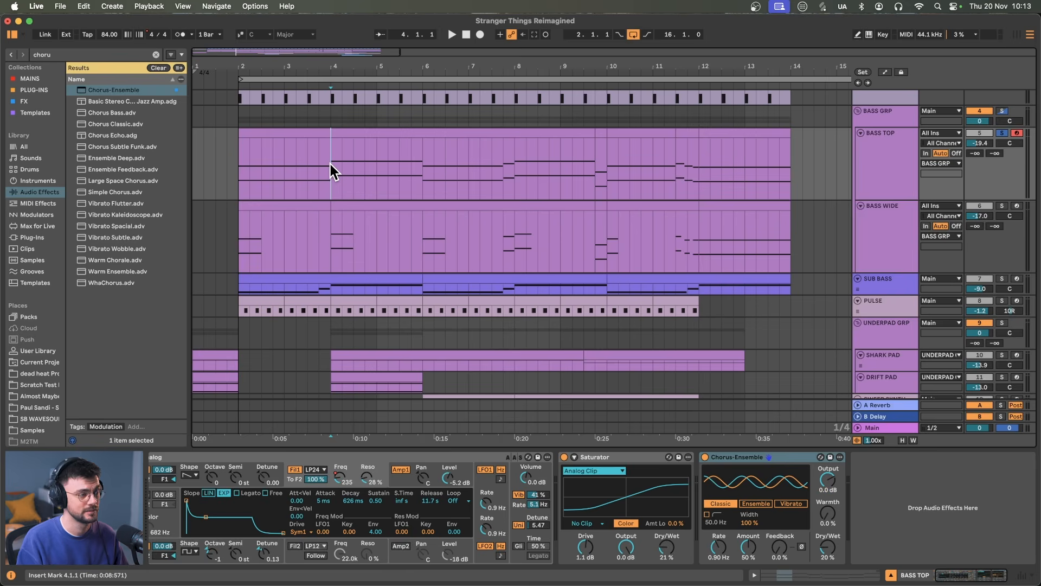
{"action": "key", "text": "space"}
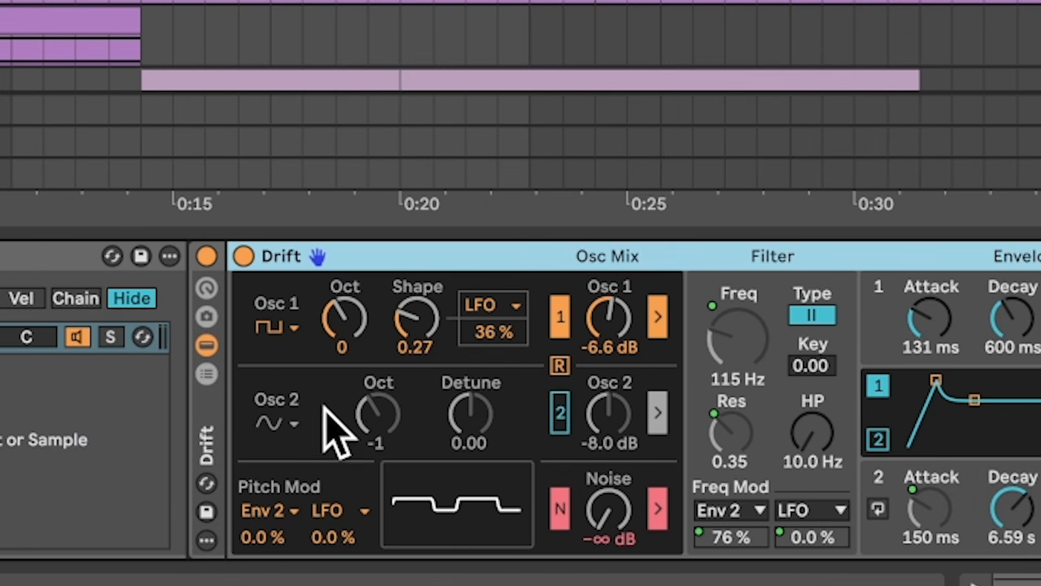
Examine the BASS WIDE effects chain: Saturator, Chorus-Ensemble and EQ Eight, including the EQ's band 8 high cut
{"action": "scroll", "coordinate": [877, 413], "scroll_direction": "right", "scroll_amount": 15}
{"action": "left_click", "coordinate": [186, 259]}
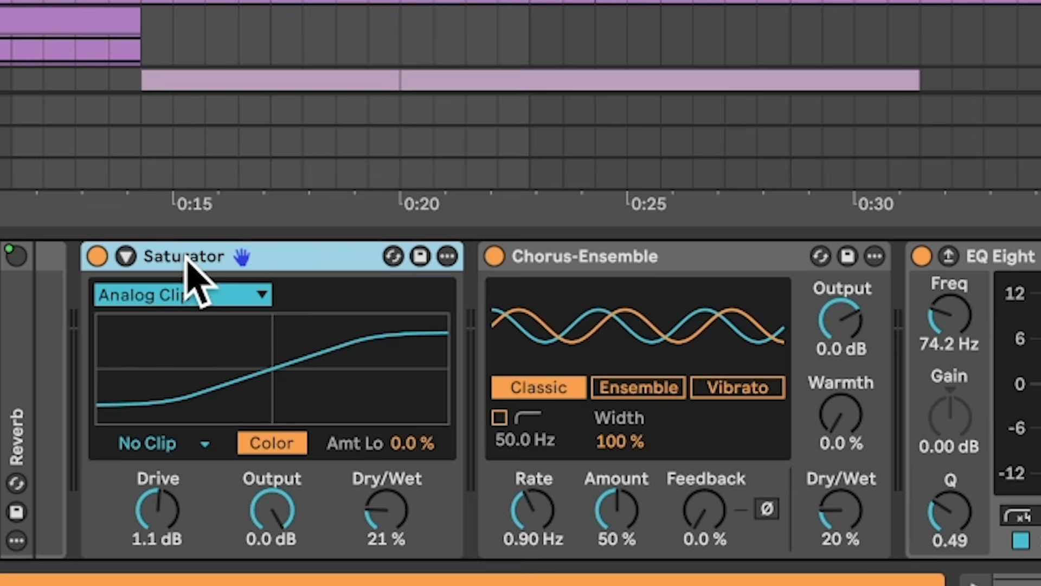
{"action": "left_click", "coordinate": [564, 259]}
{"action": "scroll", "coordinate": [566, 260], "scroll_direction": "right", "scroll_amount": 5}
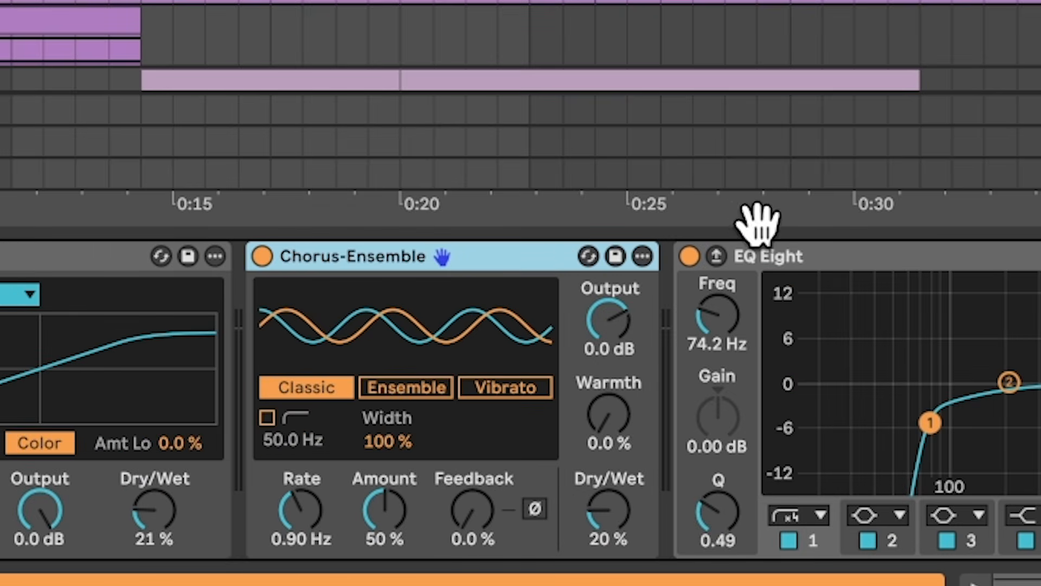
{"action": "left_click", "coordinate": [791, 258]}
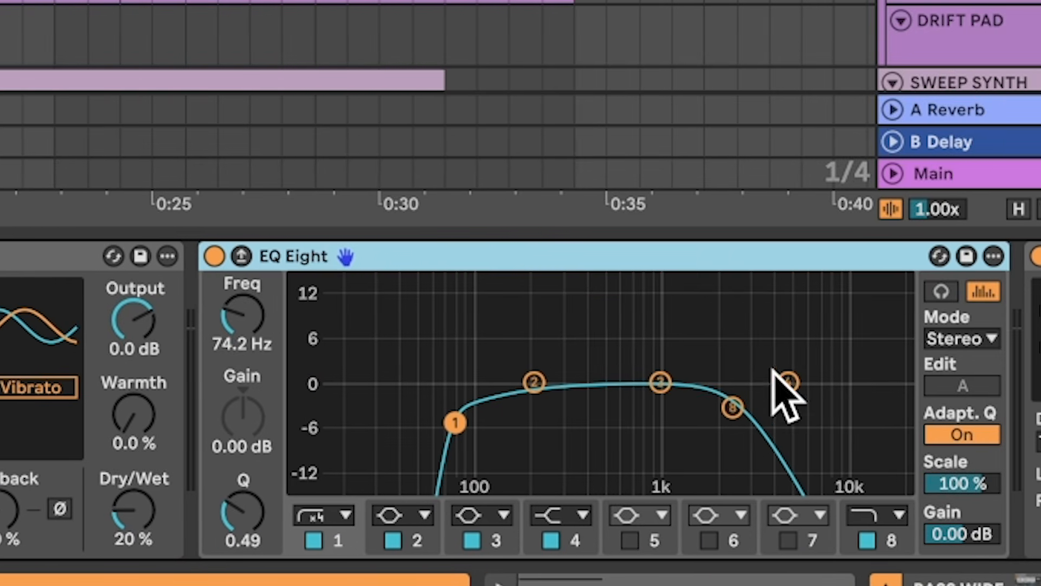
{"action": "left_click", "coordinate": [732, 406]}
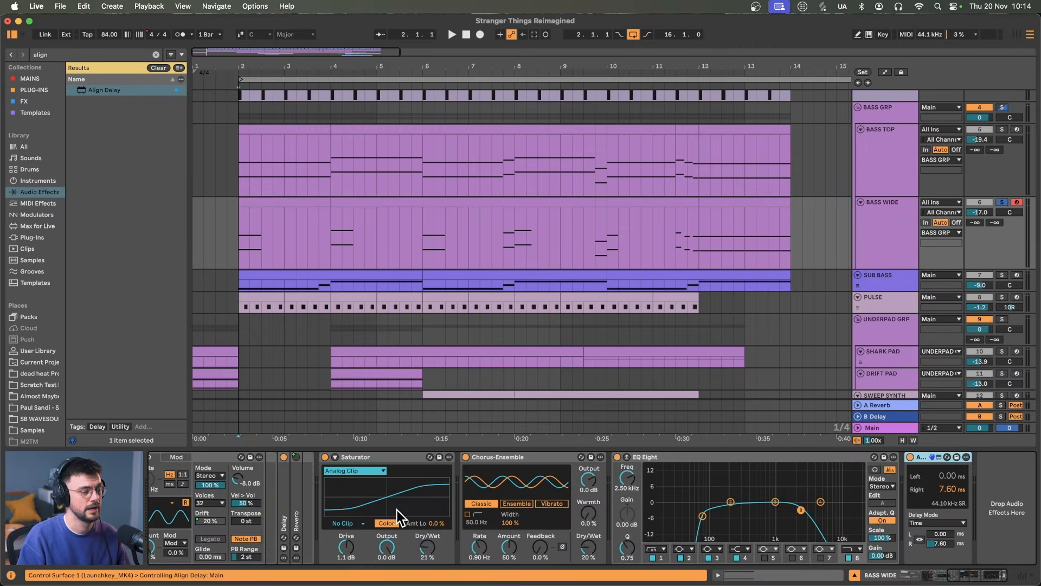
{"action": "scroll", "coordinate": [400, 516], "scroll_direction": "left", "scroll_amount": 10}
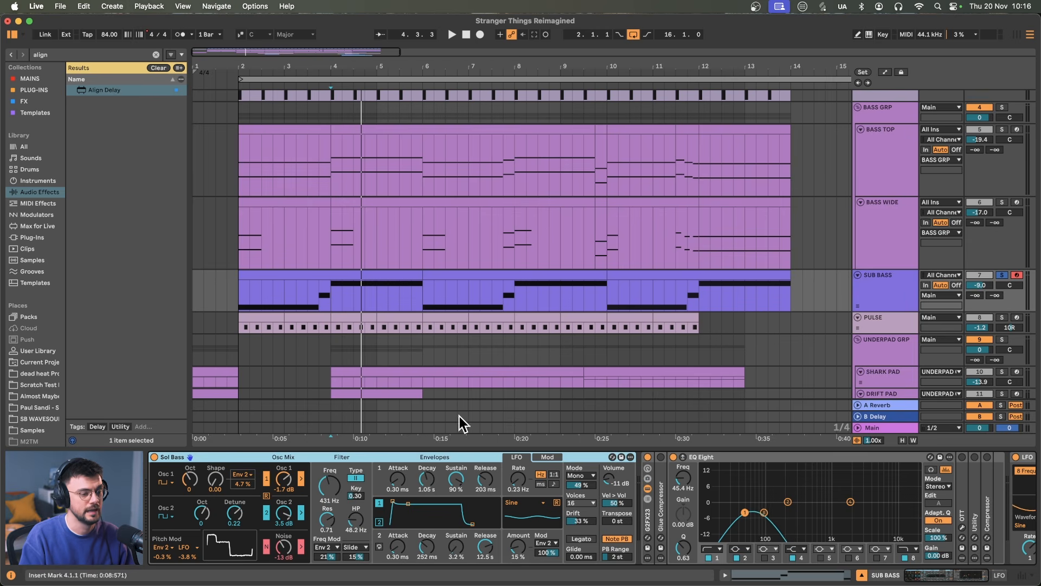
Examine the SUB BASS track's EQ Eight band 8 and the LFO modulating it, and play from bar 2
{"action": "left_click", "coordinate": [704, 458]}
{"action": "scroll", "coordinate": [708, 459], "scroll_direction": "right", "scroll_amount": 4}
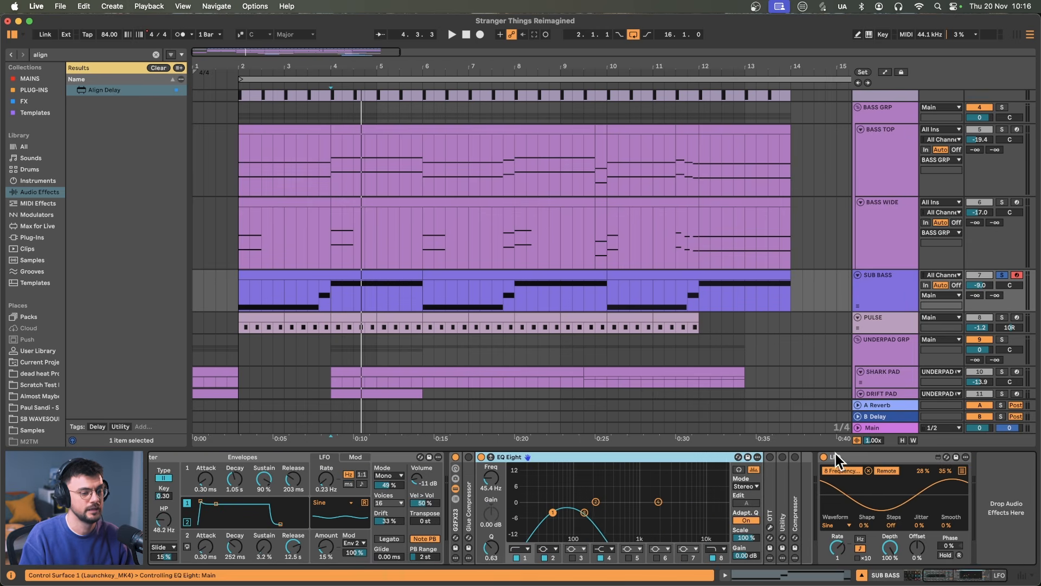
{"action": "left_click", "coordinate": [835, 459]}
{"action": "left_click", "coordinate": [571, 512]}
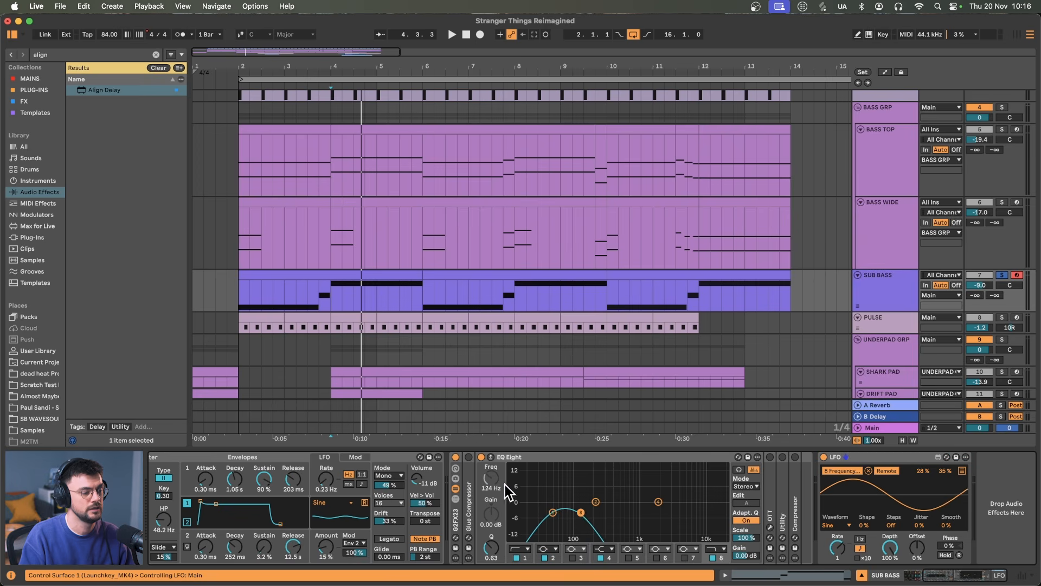
{"action": "left_click", "coordinate": [243, 297]}
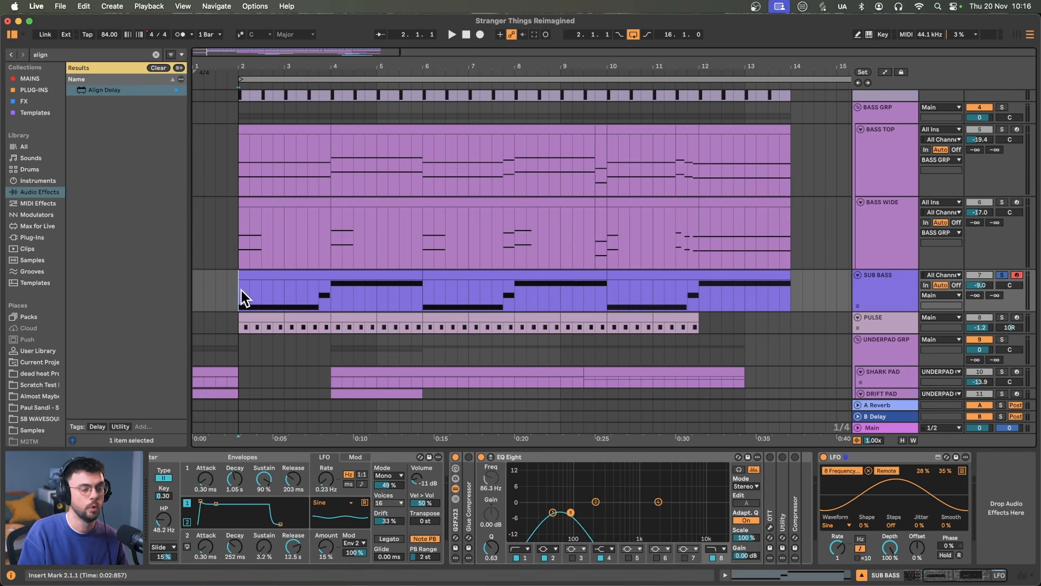
{"action": "key", "text": "space"}
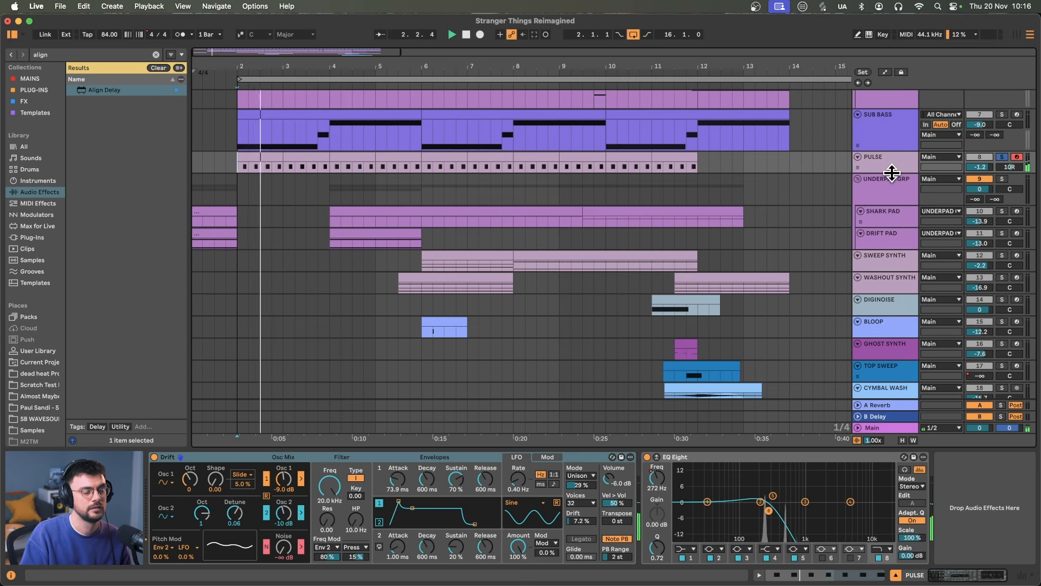
Enlarge the PULSE track's height and solo the DRIFT (ARP) track
{"action": "left_click_drag", "start_coordinate": [892, 172], "coordinate": [894, 217]}
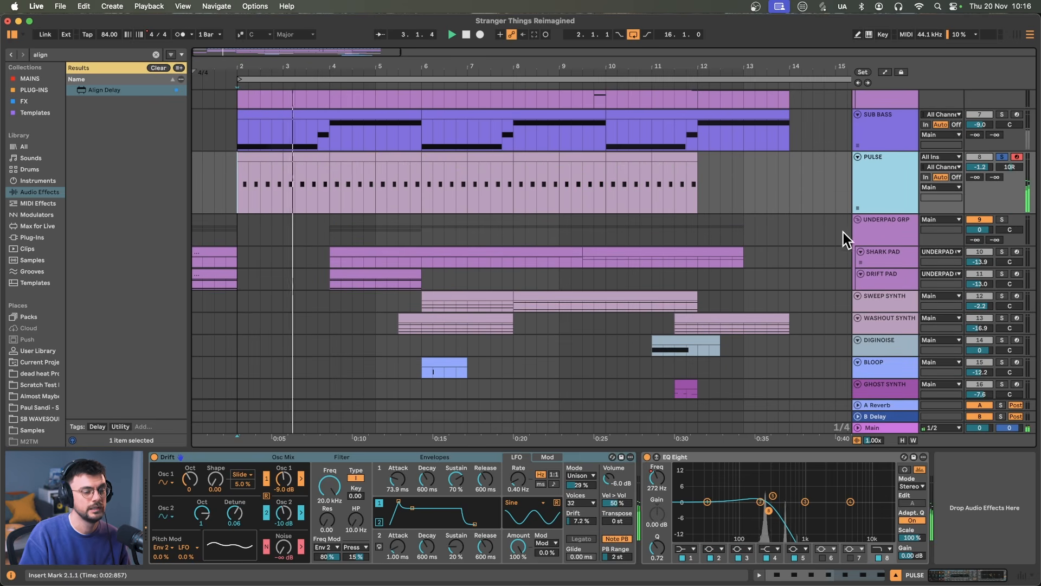
{"action": "scroll", "coordinate": [841, 233], "scroll_direction": "up", "scroll_amount": 10}
{"action": "left_click", "coordinate": [894, 178]}
{"action": "key", "text": "s"}
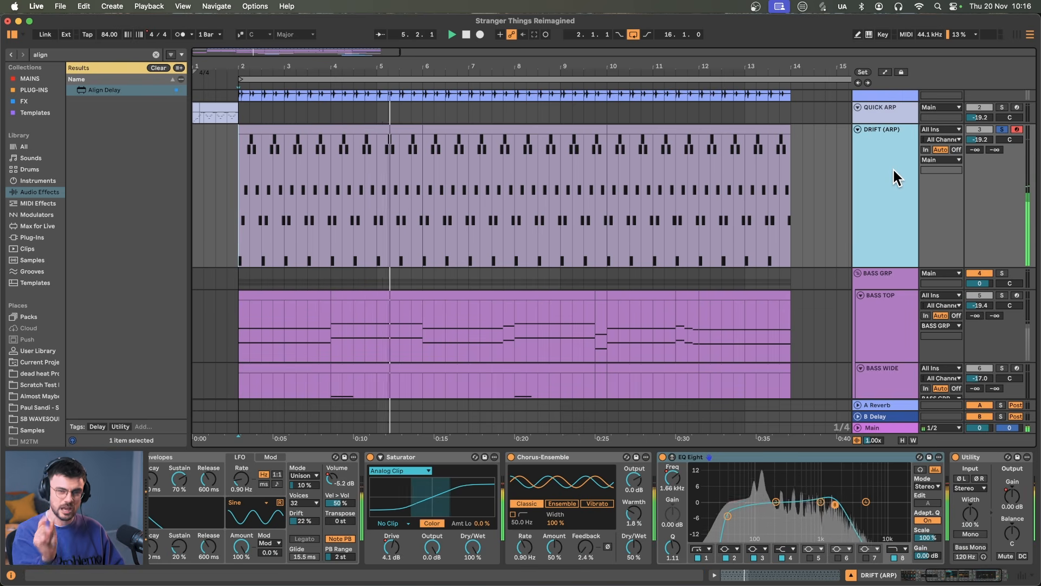
Select the PULSE track below SUB BASS
{"action": "scroll", "coordinate": [893, 171], "scroll_direction": "down", "scroll_amount": 10}
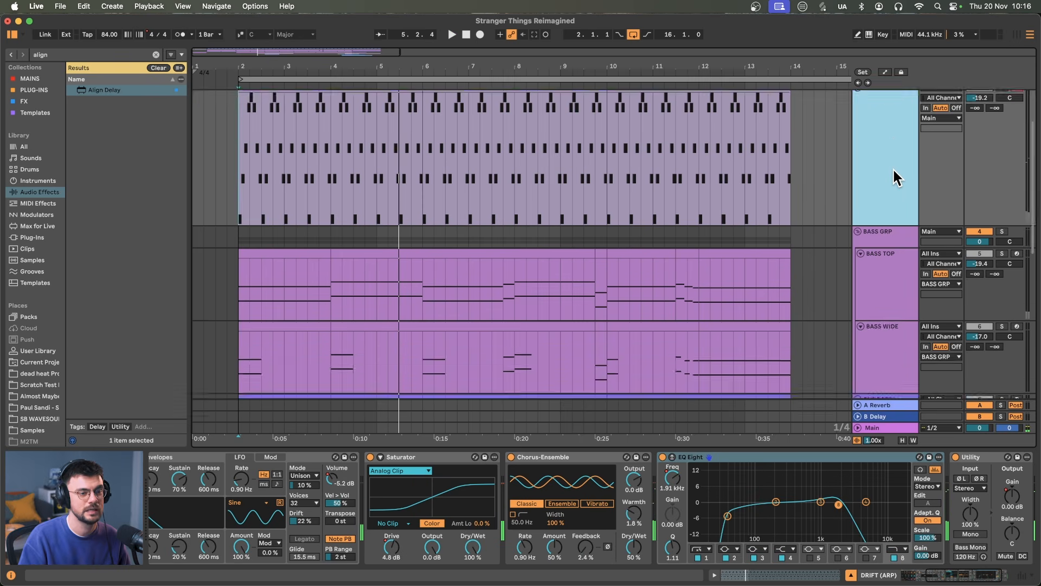
{"action": "left_click", "coordinate": [882, 219]}
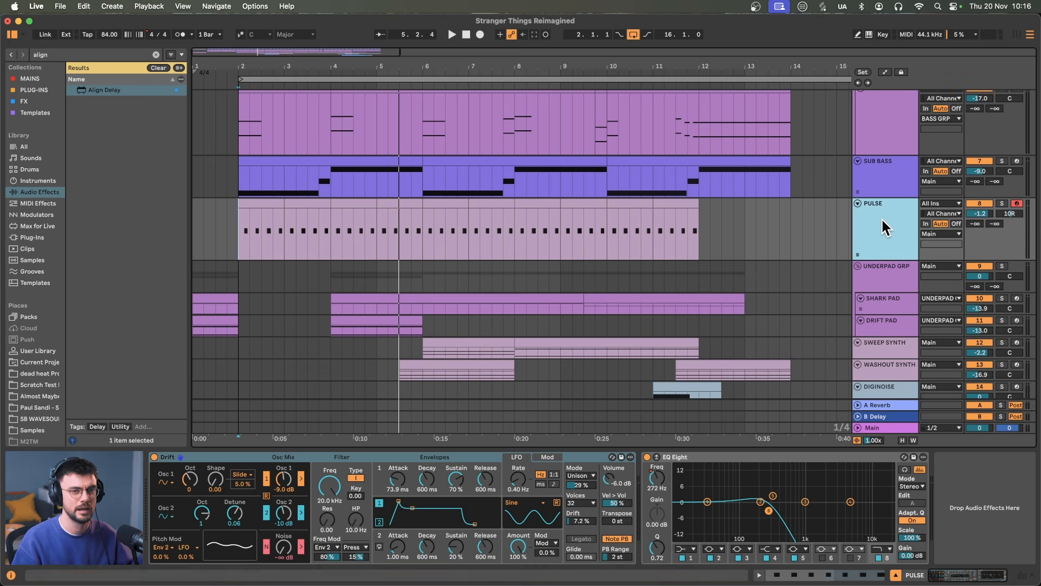
Highlight the layer tracks from UNDERPAD GRP downward over bars 2–6, 6–9 and 9–13.2 in turn
{"action": "scroll", "coordinate": [882, 220], "scroll_direction": "down", "scroll_amount": 5}
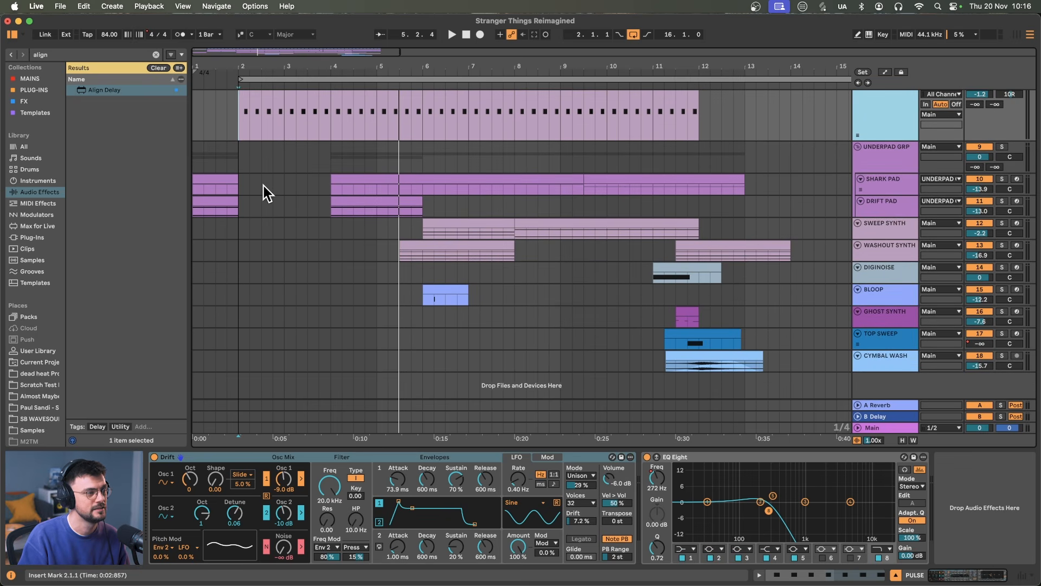
{"action": "left_click_drag", "start_coordinate": [236, 161], "coordinate": [419, 302]}
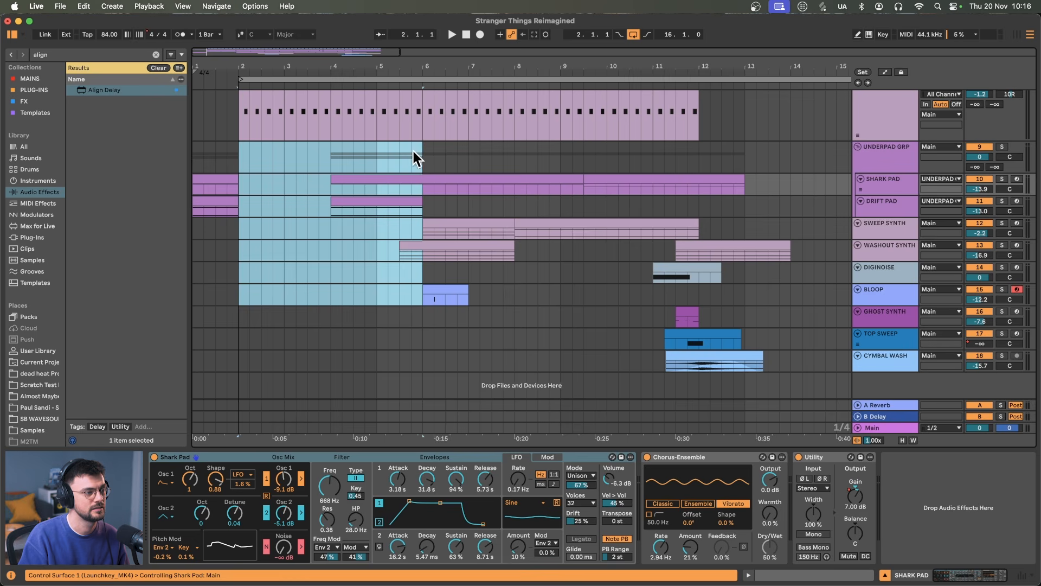
{"action": "left_click", "coordinate": [420, 145]}
{"action": "mouse_move", "coordinate": [420, 143]}
{"action": "left_mouse_down"}
{"action": "mouse_move", "coordinate": [542, 325]}
{"action": "mouse_move", "coordinate": [561, 332]}
{"action": "left_mouse_up"}
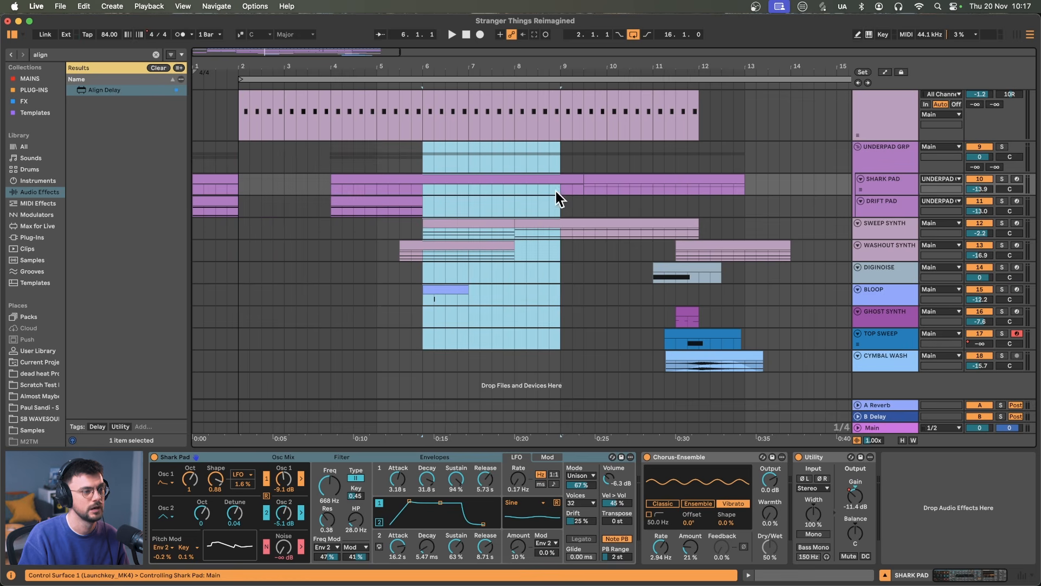
{"action": "left_click", "coordinate": [562, 162]}
{"action": "left_click_drag", "start_coordinate": [564, 160], "coordinate": [759, 375]}
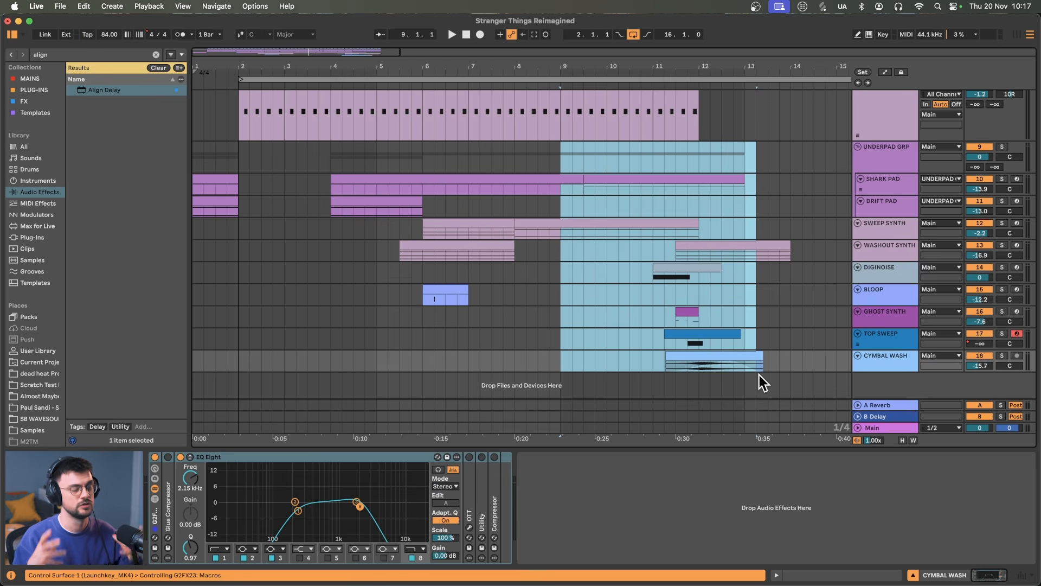
Solo the SHARK PAD and DRIFT PAD tracks together and play them from bar 4
{"action": "left_click", "coordinate": [868, 184]}
{"action": "left_click", "coordinate": [888, 200], "text": "shift"}
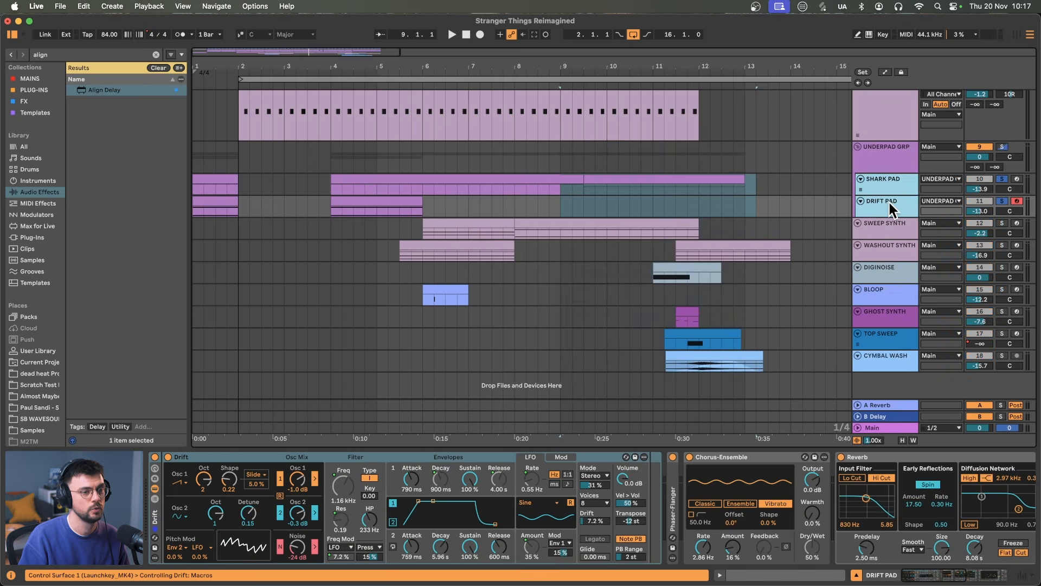
{"action": "left_click", "coordinate": [330, 184]}
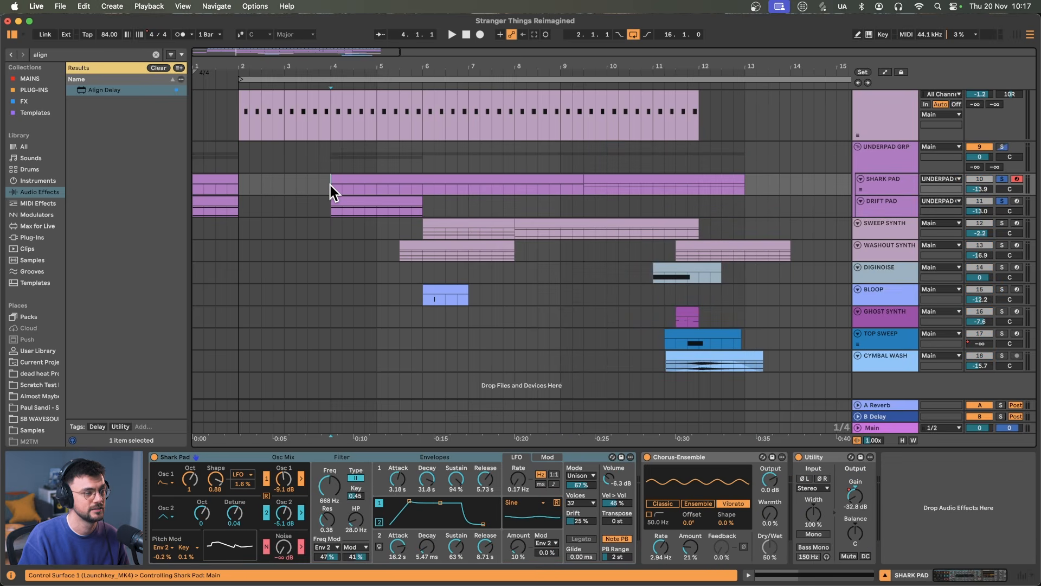
{"action": "key", "text": "space"}
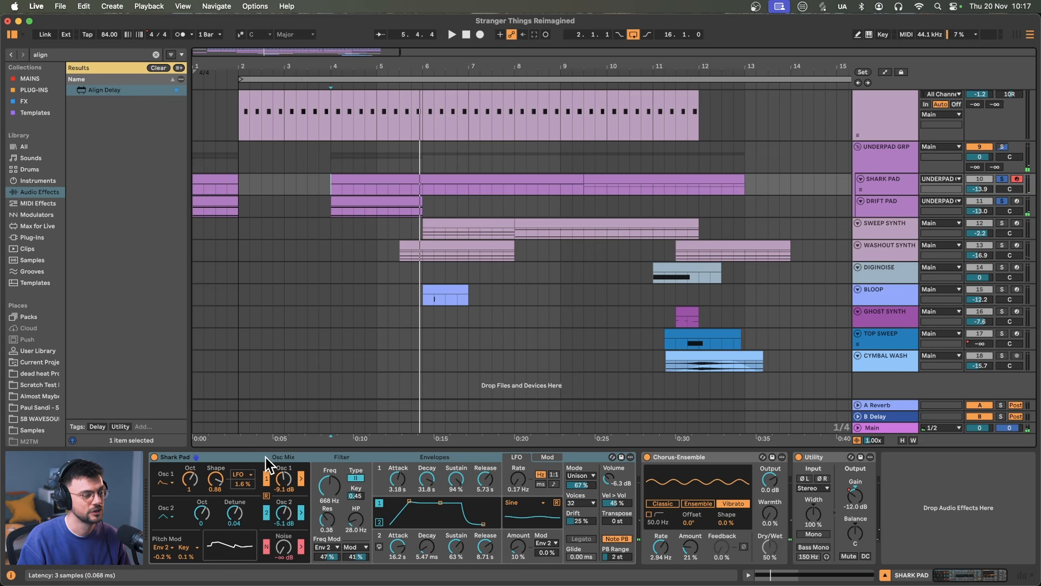
Select the DRIFT PAD track and review its Drift, Chorus-Ensemble, Reverb and EQ Eight devices and its automation
{"action": "left_click", "coordinate": [366, 200]}
{"action": "left_click", "coordinate": [326, 210]}
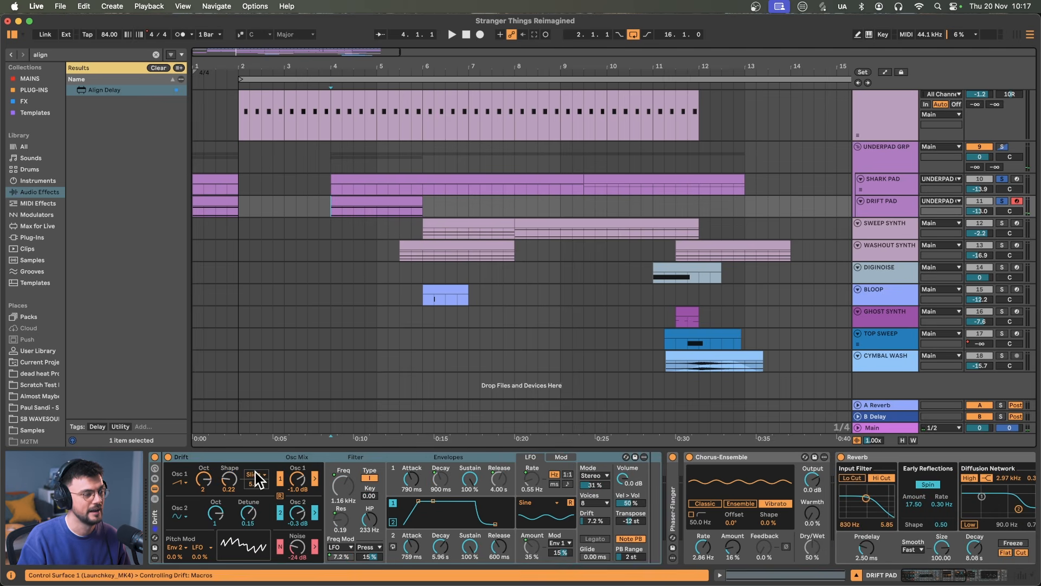
{"action": "left_click", "coordinate": [224, 456]}
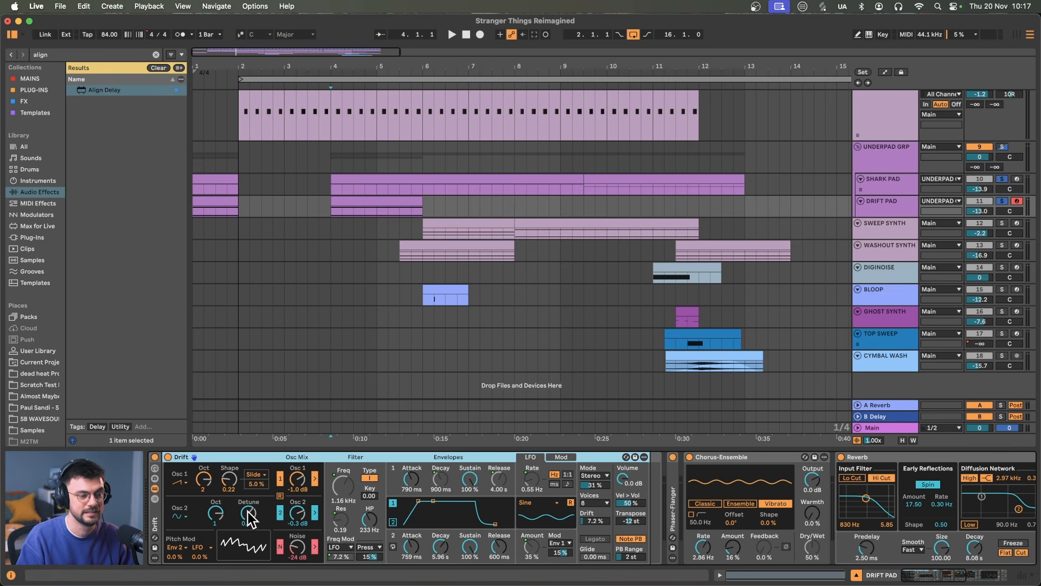
{"action": "scroll", "coordinate": [678, 518], "scroll_direction": "right", "scroll_amount": 8}
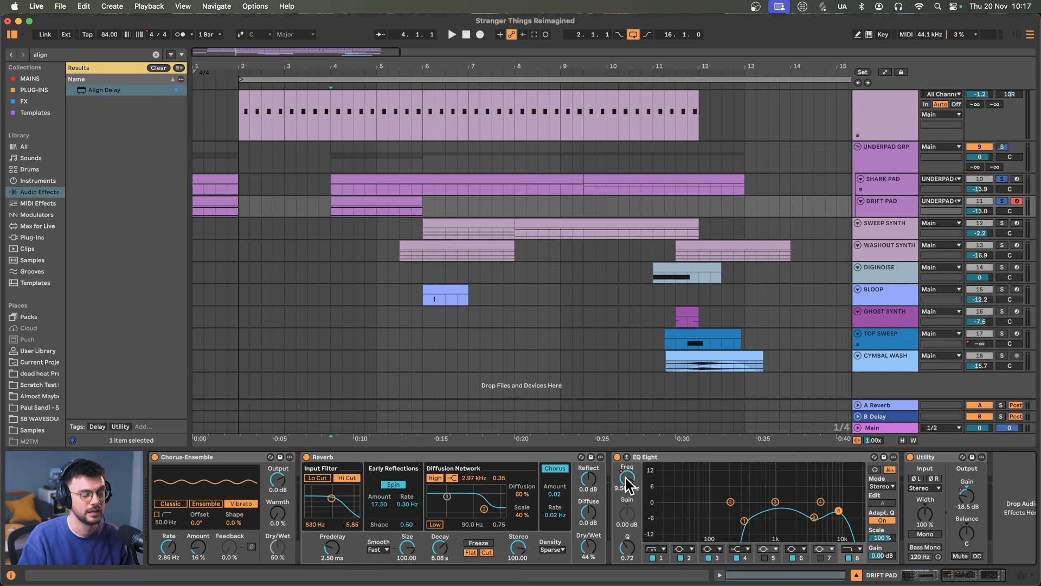
{"action": "key", "text": "a"}
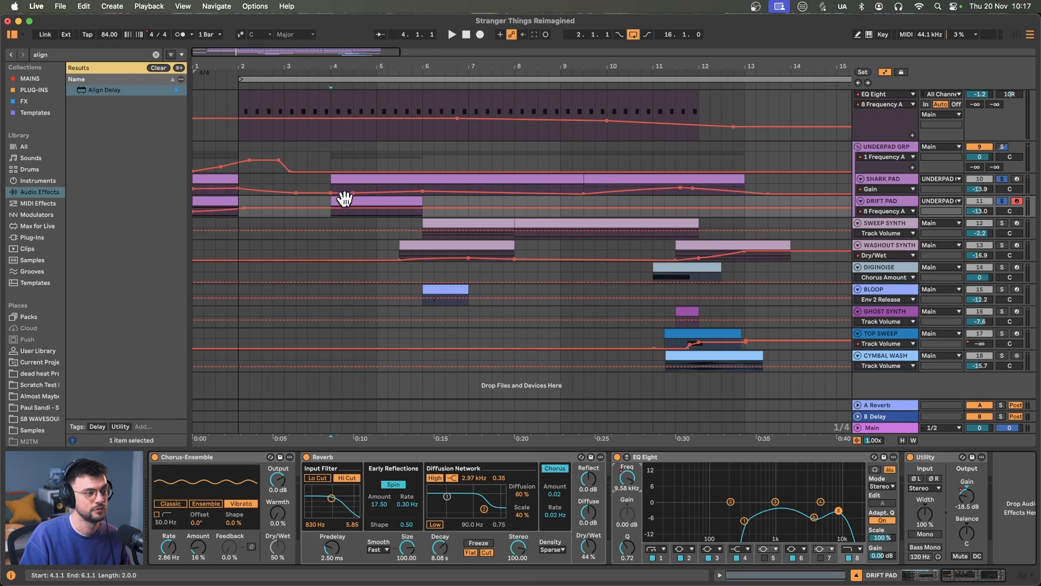
{"action": "key", "text": "a"}
Solo the SWEEP SYNTH and WASHOUT SYNTH tracks, play them from 5.3, and review the SWEEP SYNTH devices
{"action": "left_click", "coordinate": [889, 229]}
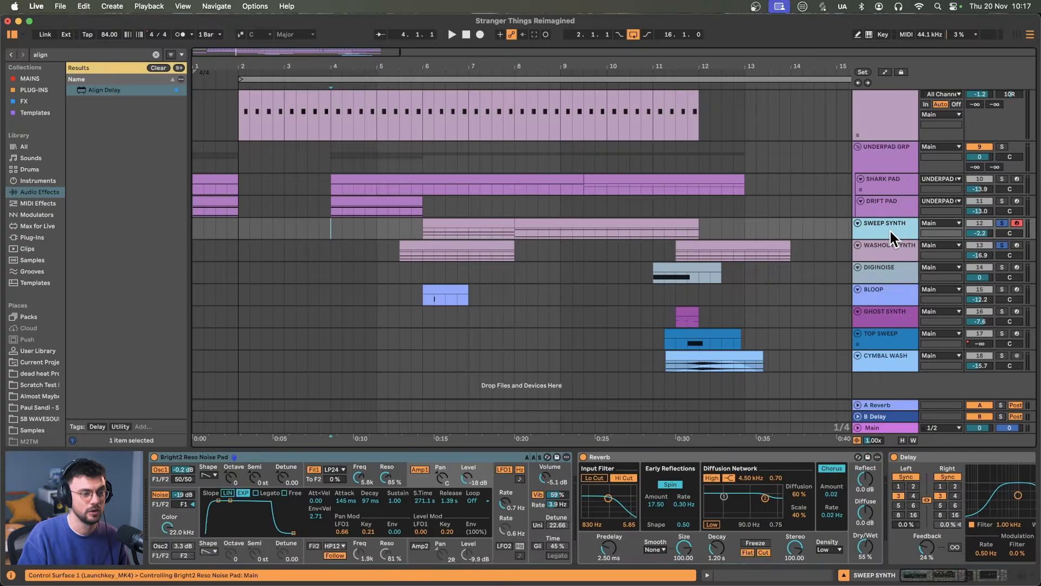
{"action": "left_click", "coordinate": [889, 246]}
{"action": "left_click", "coordinate": [461, 243]}
{"action": "key", "text": "space"}
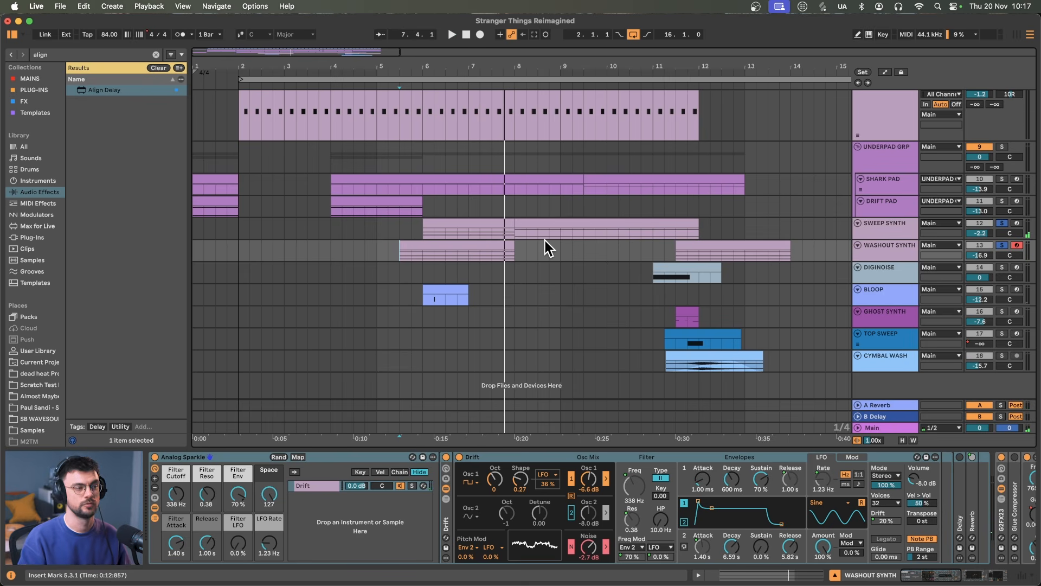
{"action": "left_click", "coordinate": [883, 224]}
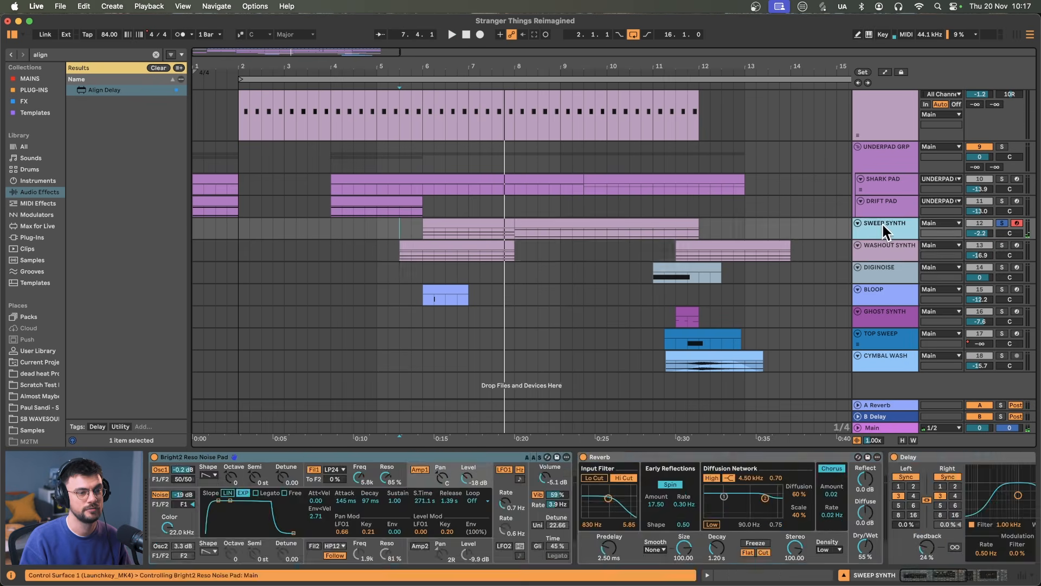
Audition the BLOOP track from bar 6 and the GHOST SYNTH track from its clip between bars 11 and 12
{"action": "left_click", "coordinate": [886, 293]}
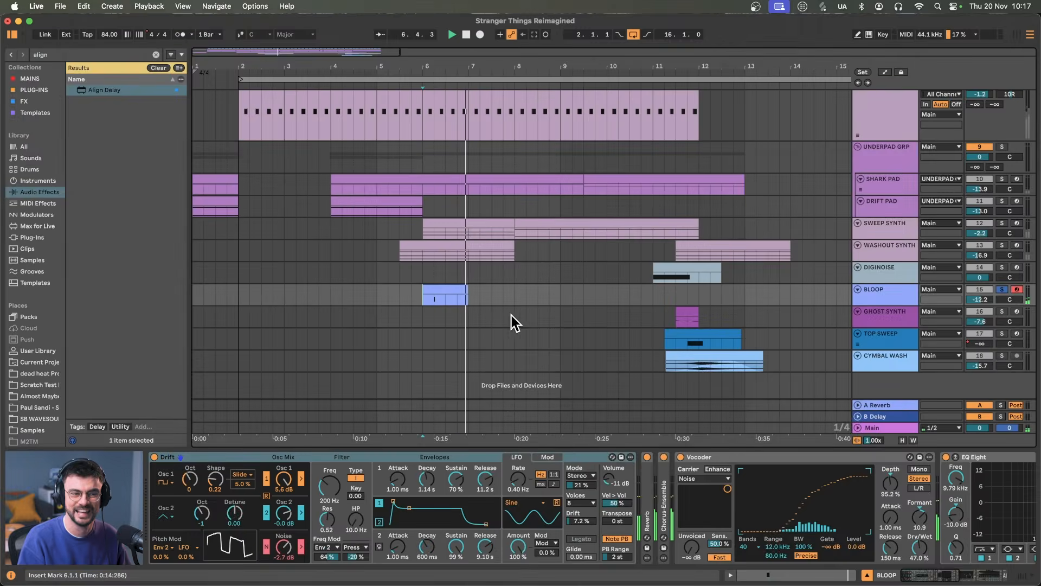
{"action": "key", "text": "Down"}
{"action": "left_click", "coordinate": [681, 313]}
{"action": "key", "text": "space"}
{"action": "key", "text": "space"}
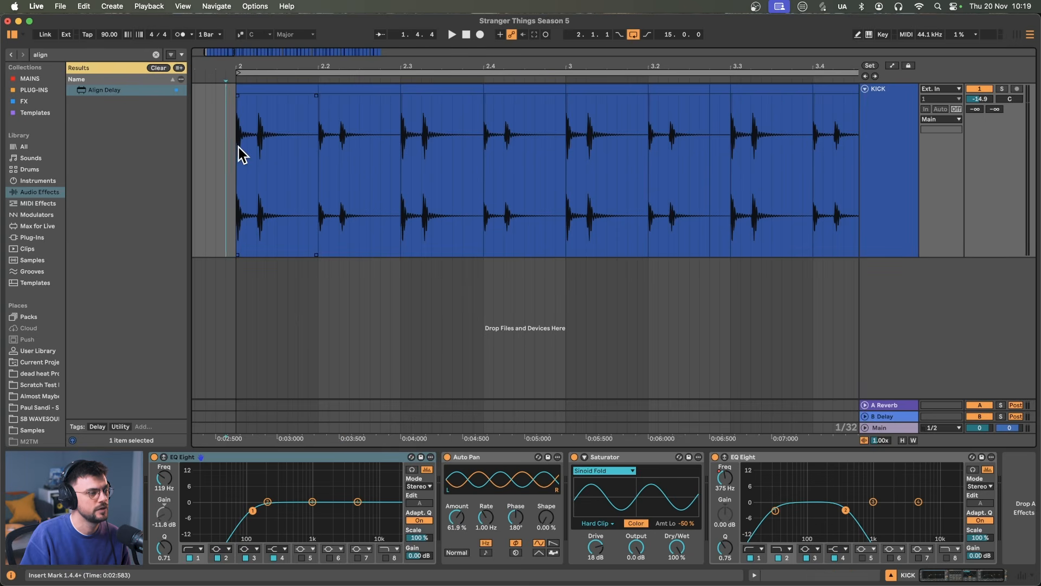
Audition the KICK pattern in bar 2 and copy the kick hit at 2.2.2 to 2.1.4
{"action": "left_click_drag", "start_coordinate": [237, 148], "coordinate": [561, 145]}
{"action": "key", "text": "space"}
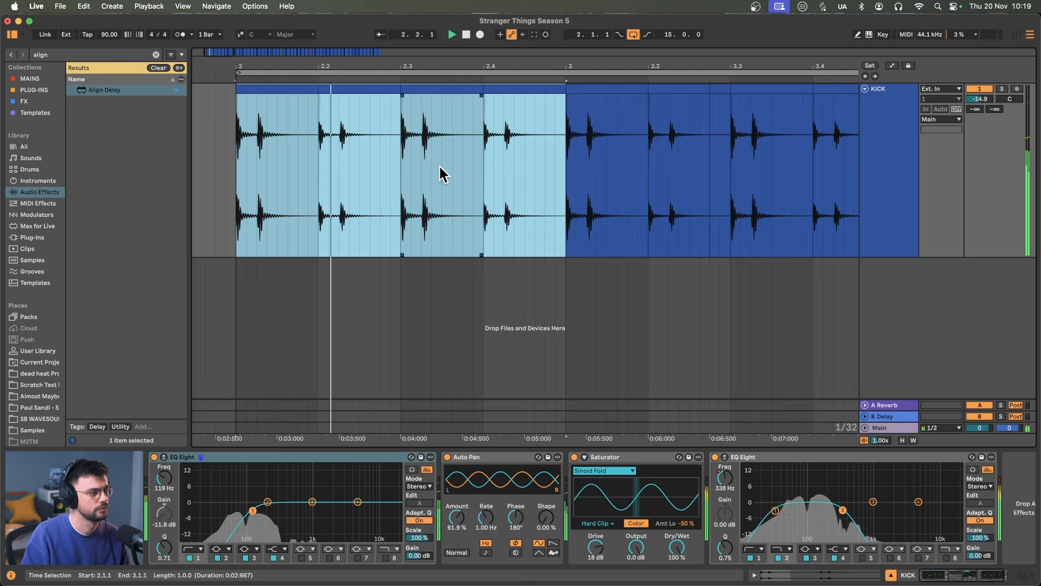
{"action": "left_click", "coordinate": [341, 141]}
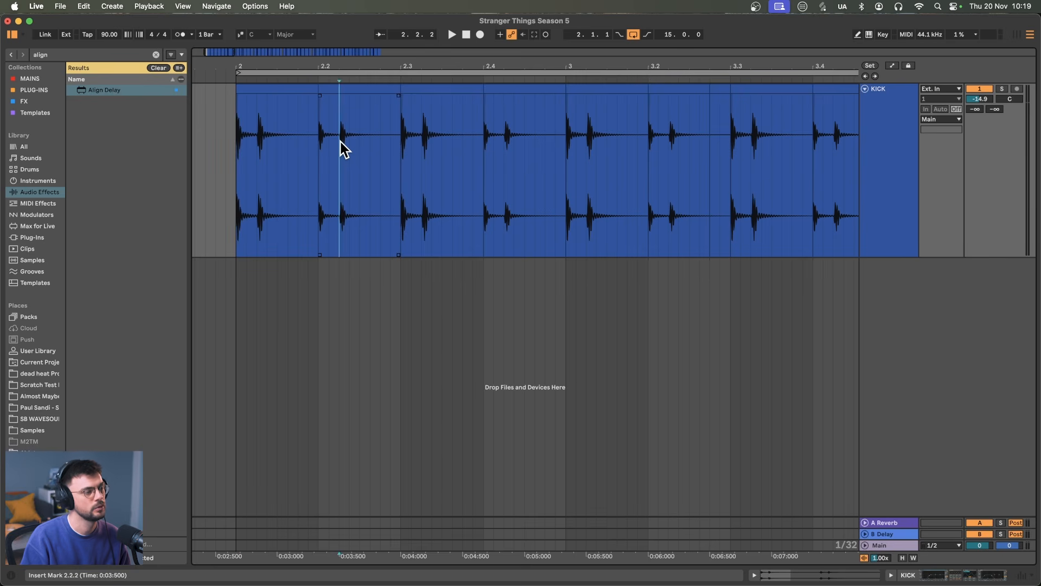
{"action": "left_click_drag", "start_coordinate": [340, 141], "coordinate": [360, 141]}
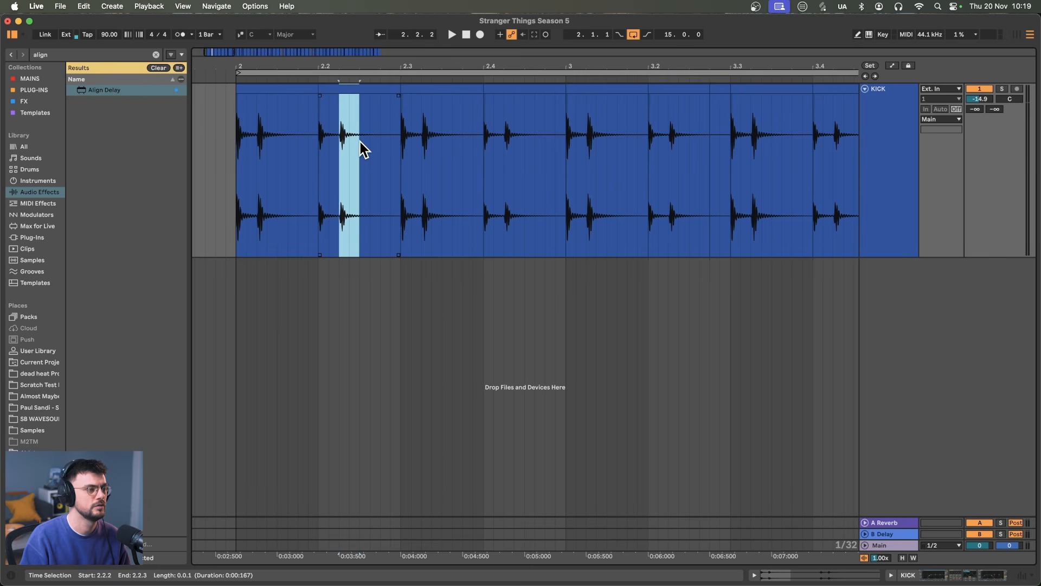
{"action": "left_click_drag", "start_coordinate": [349, 93], "coordinate": [304, 92]}
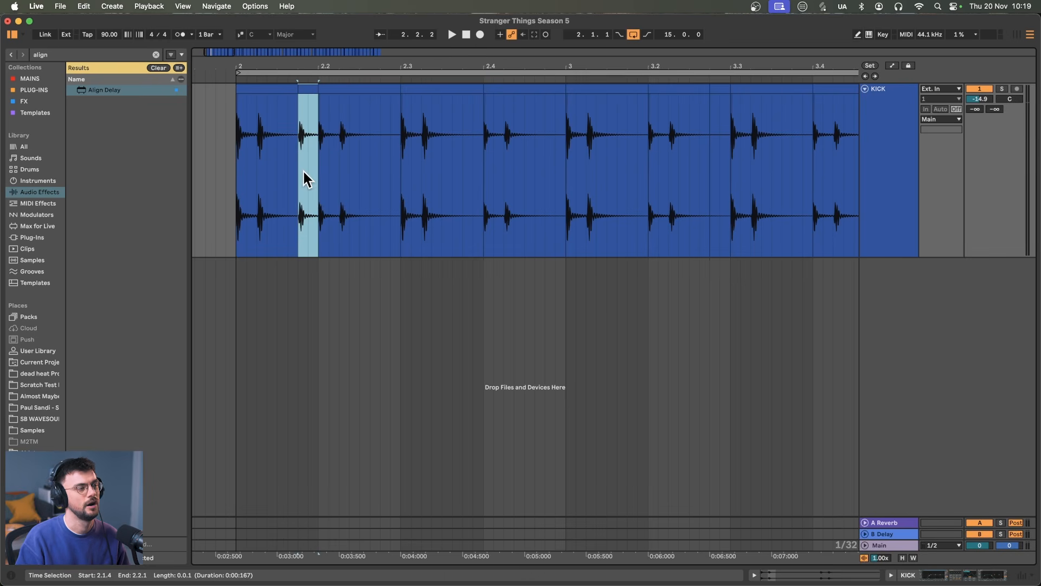
{"action": "left_click", "coordinate": [232, 166]}
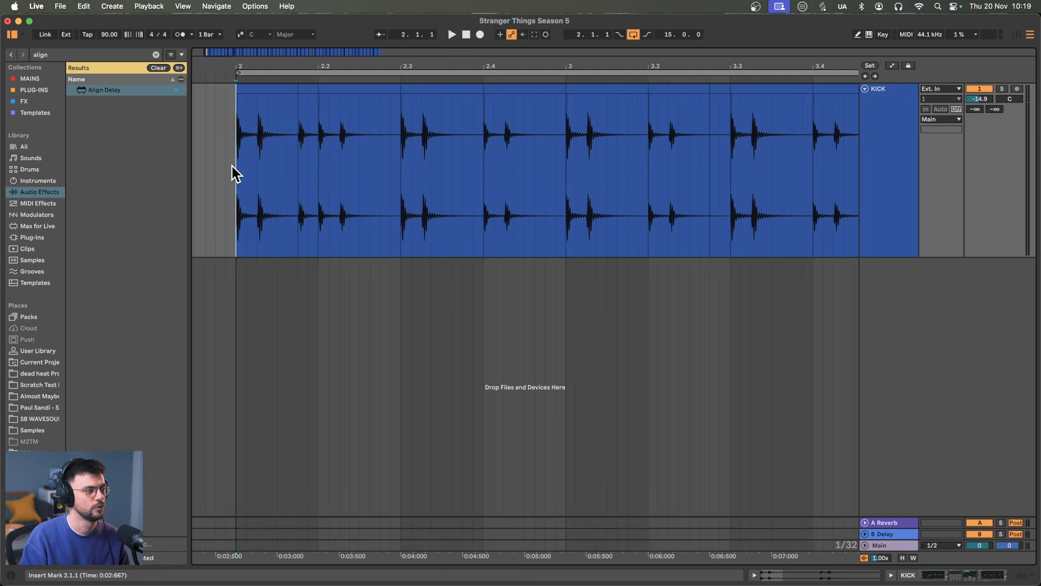
{"action": "key", "text": "space"}
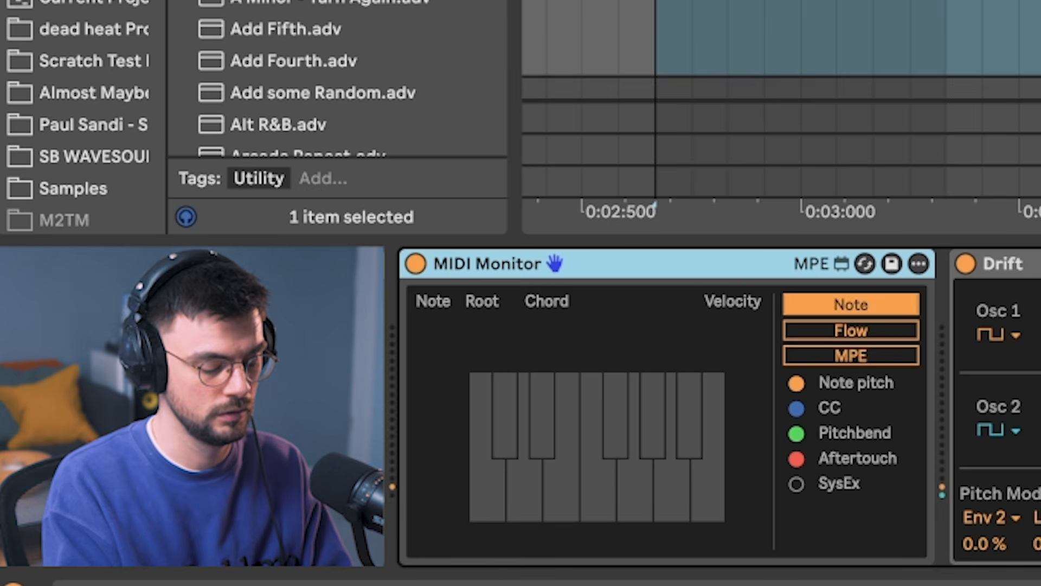
Complete the DRIFT HARM clip with copied notes D4 at 1.4.2, A4 at 1.4.3 and A#4 at 1.4.4
{"action": "scroll", "coordinate": [720, 407], "scroll_direction": "right", "scroll_amount": 10}
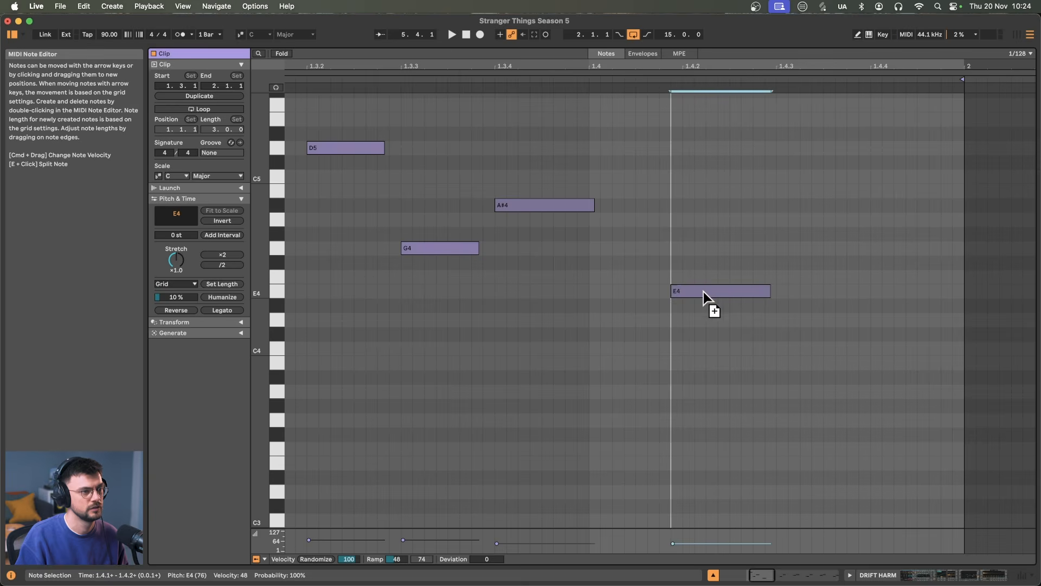
{"action": "left_click_drag", "start_coordinate": [704, 291], "coordinate": [887, 204]}
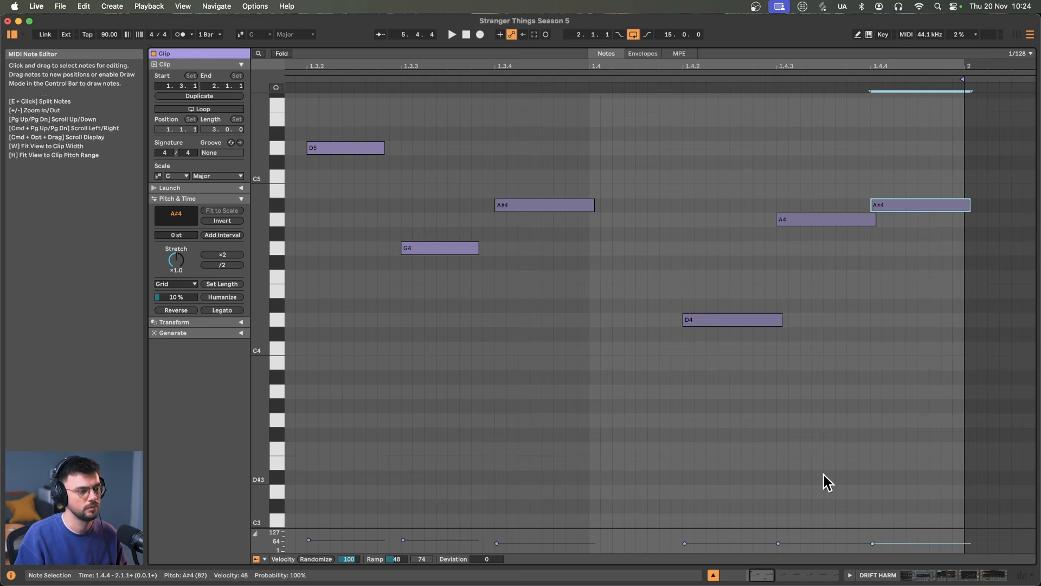
{"action": "key", "text": "space"}
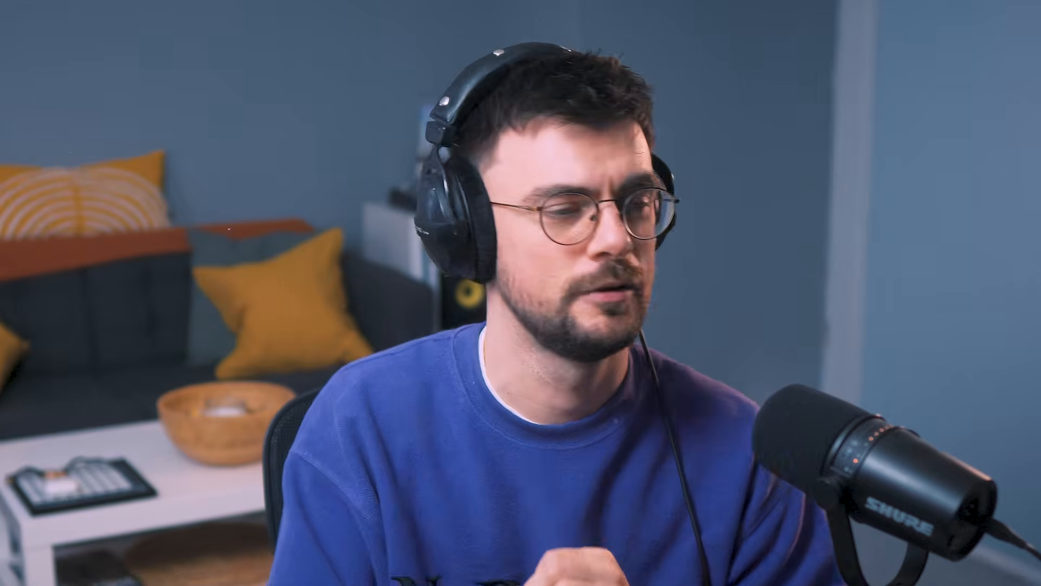
Select the DRIFT HARM clip spanning 5.3 to 6.1 and look over the arrangement beyond it
{"action": "left_click", "coordinate": [297, 333]}
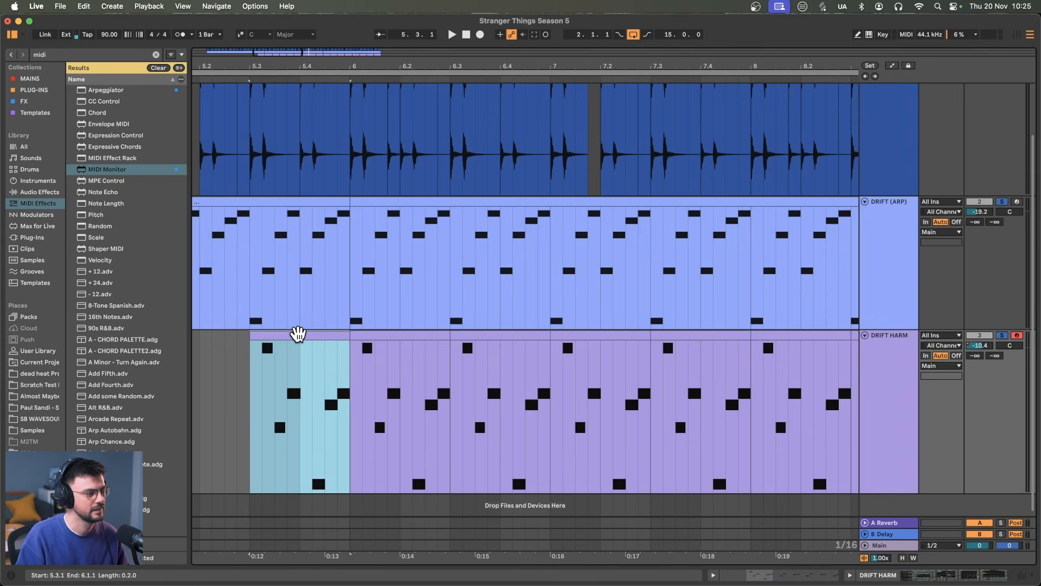
{"action": "scroll", "coordinate": [297, 333], "scroll_direction": "right", "scroll_amount": 3}
{"action": "scroll", "coordinate": [298, 333], "scroll_direction": "down", "scroll_amount": 1}
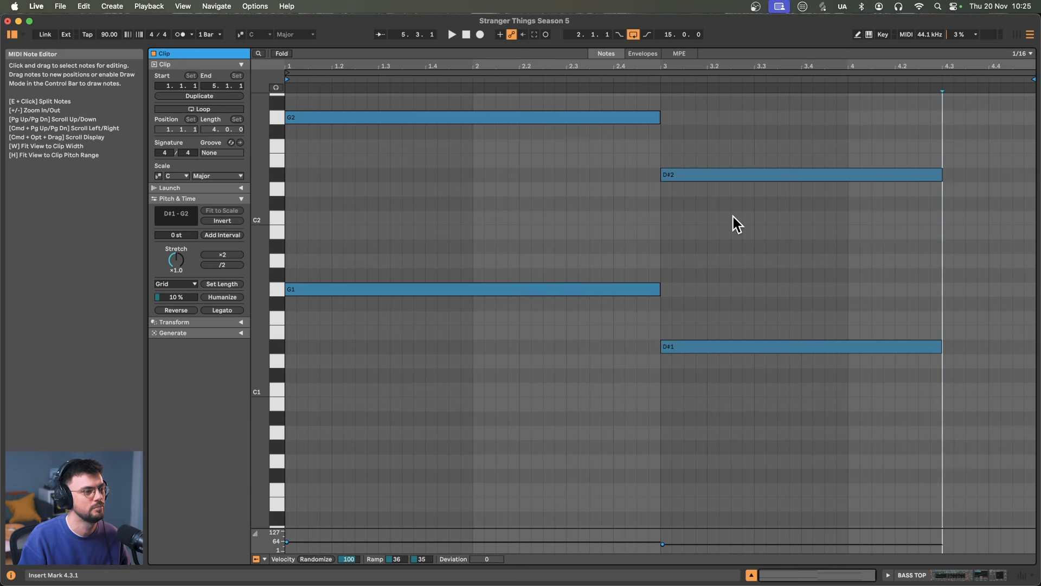
Copy the D#1 and D#2 notes to F1 and F2 at 4.3 in the BASS TOP clip, ending them at 5.1.1
{"action": "left_click_drag", "start_coordinate": [789, 174], "coordinate": [767, 440]}
{"action": "left_click_drag", "start_coordinate": [686, 344], "coordinate": [968, 318]}
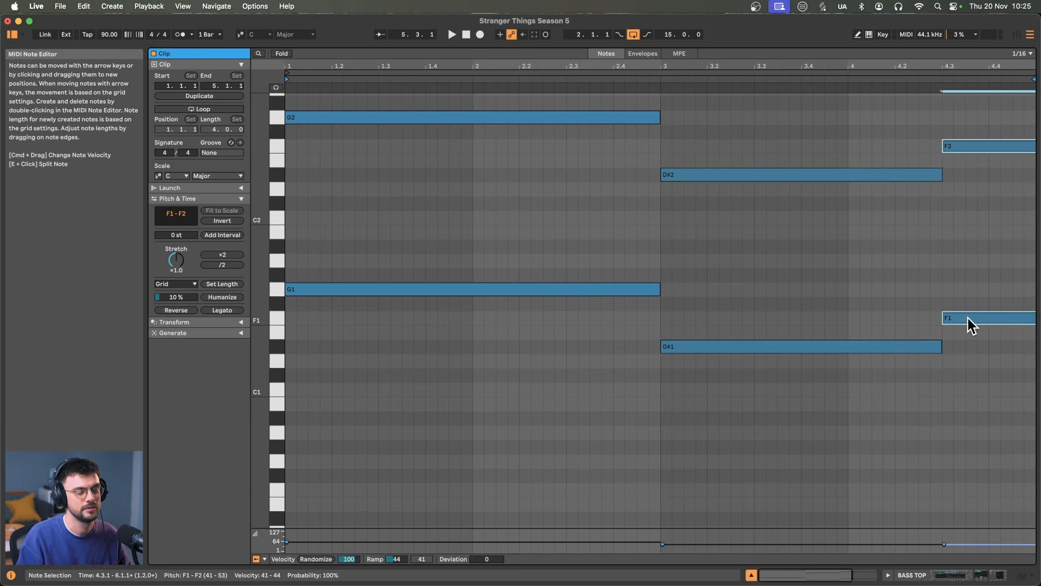
{"action": "scroll", "coordinate": [968, 318], "scroll_direction": "right", "scroll_amount": 4}
{"action": "left_click_drag", "start_coordinate": [1031, 155], "coordinate": [847, 156]}
{"action": "scroll", "coordinate": [666, 170], "scroll_direction": "down", "scroll_amount": 3}
{"action": "scroll", "coordinate": [666, 170], "scroll_direction": "up", "scroll_amount": 3}
{"action": "scroll", "coordinate": [665, 171], "scroll_direction": "left", "scroll_amount": 2}
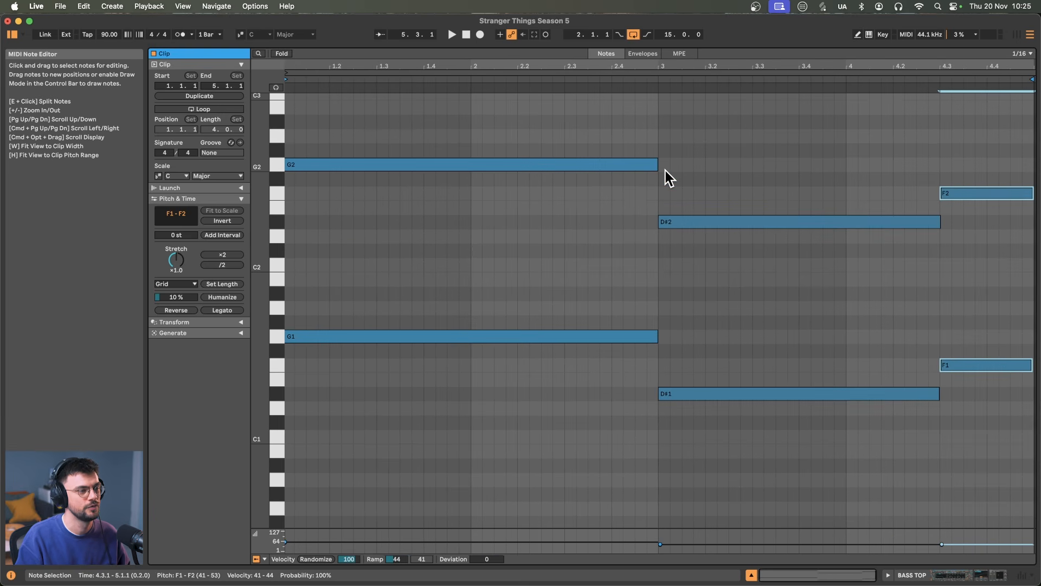
{"action": "left_click", "coordinate": [617, 253]}
{"action": "key", "text": "space"}
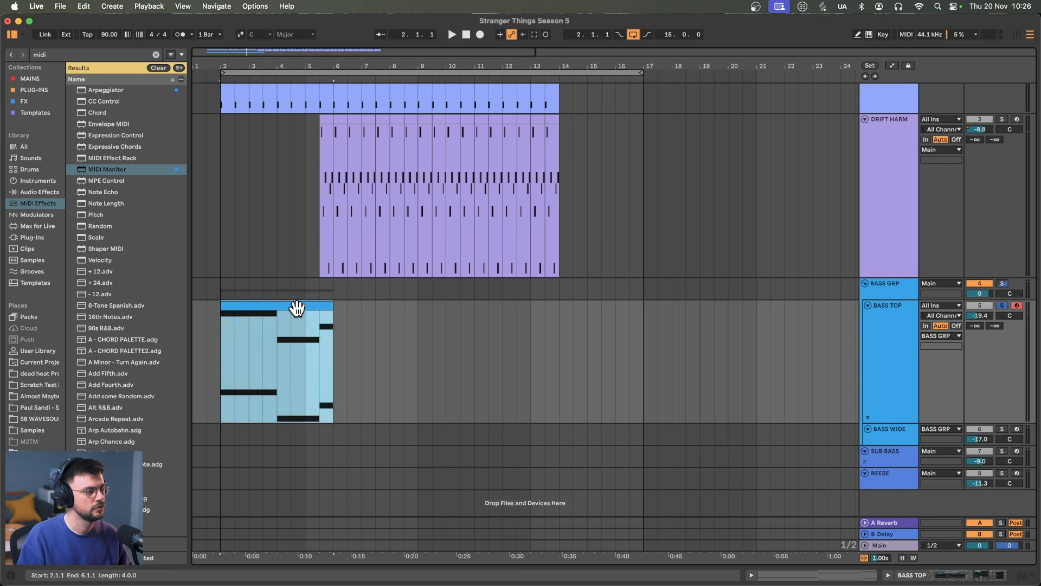
Duplicate the BASS TOP clip three times and shorten the last copy to end at bar 16
{"action": "key", "text": "super+d"}
{"action": "key", "text": "super+d"}
{"action": "key", "text": "super+d"}
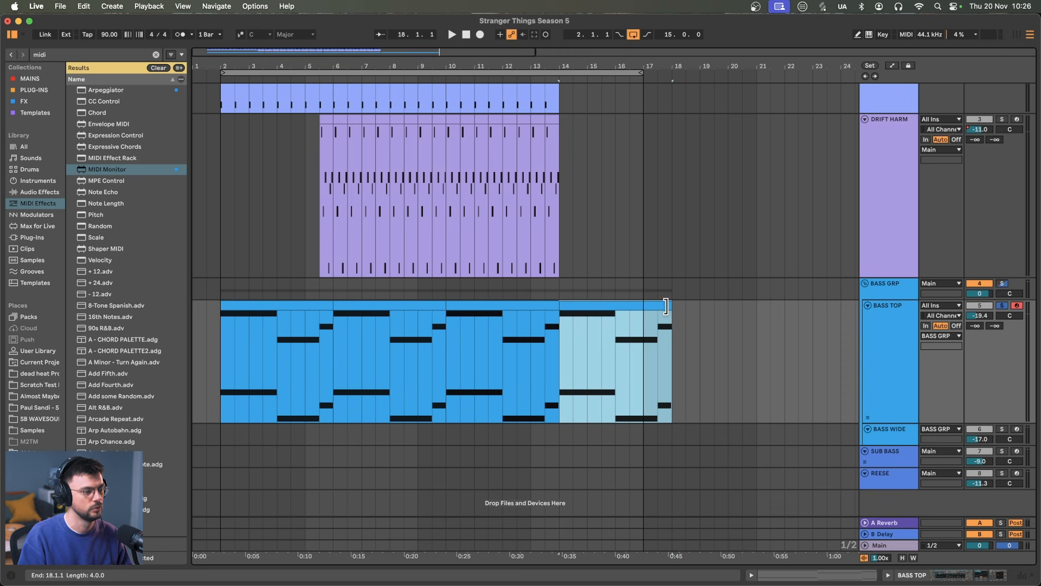
{"action": "left_click_drag", "start_coordinate": [666, 306], "coordinate": [611, 309]}
Copy all the BASS TOP clips from bar 2 to bar 16 onto the bass tracks below
{"action": "scroll", "coordinate": [297, 354], "scroll_direction": "up", "scroll_amount": 4}
{"action": "scroll", "coordinate": [297, 353], "scroll_direction": "left", "scroll_amount": 3}
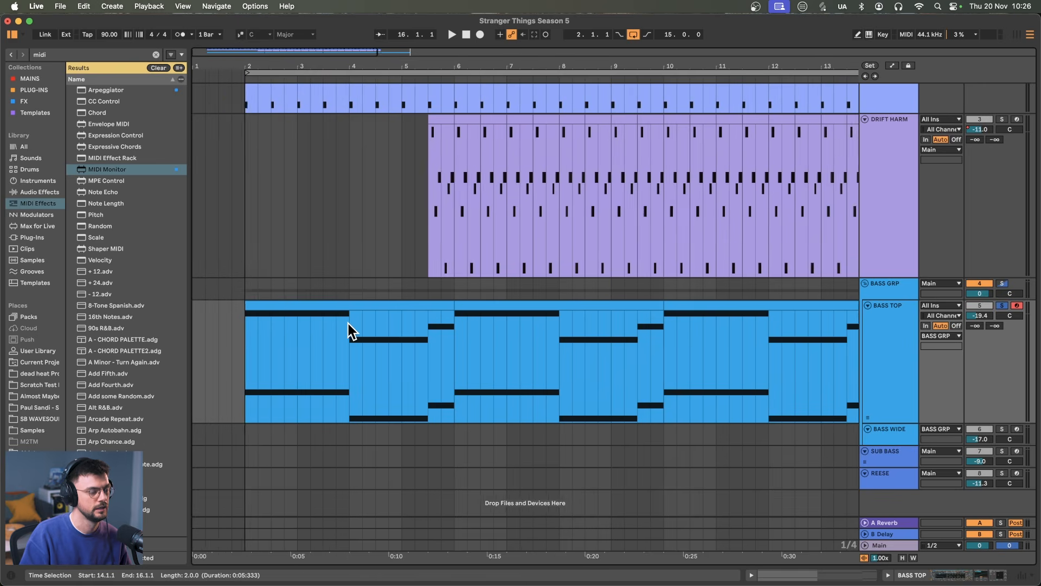
{"action": "scroll", "coordinate": [348, 323], "scroll_direction": "down", "scroll_amount": 2}
{"action": "left_click", "coordinate": [364, 306]}
{"action": "left_click", "coordinate": [715, 304], "text": "shift"}
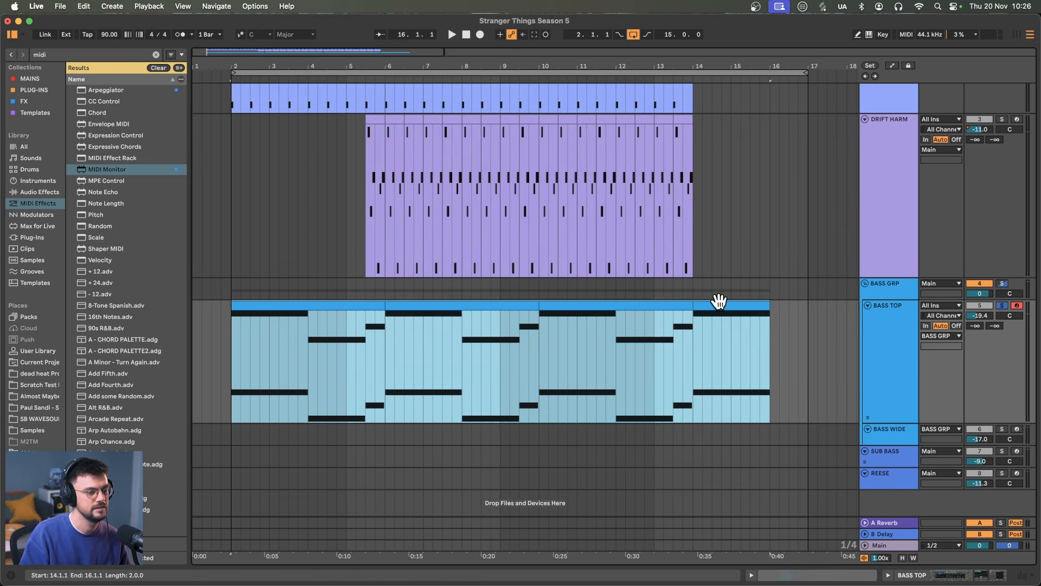
{"action": "left_click_drag", "start_coordinate": [714, 404], "coordinate": [714, 454]}
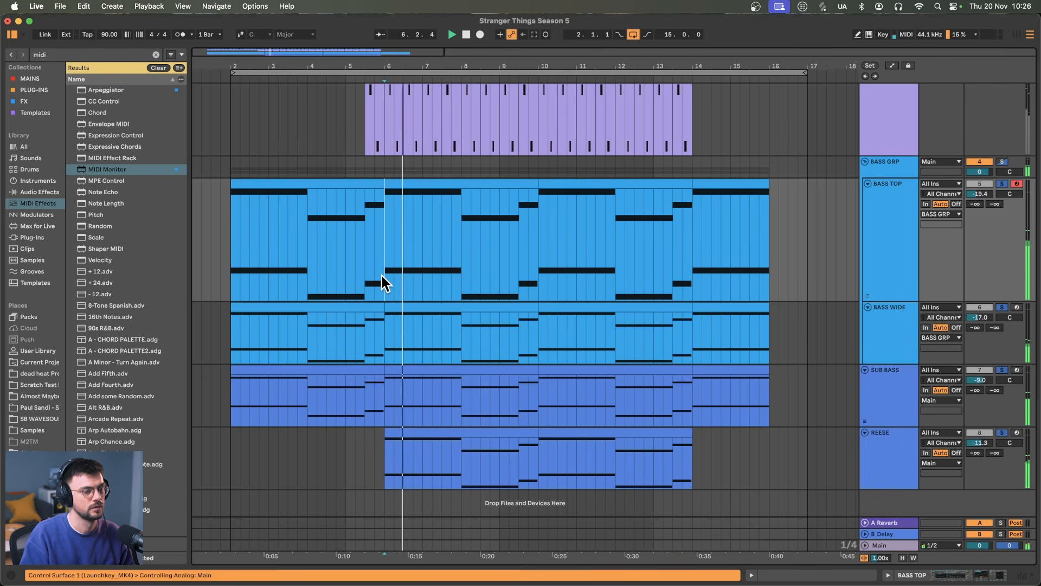
Select the REESE track and show its device chain
{"action": "left_click", "coordinate": [890, 465]}
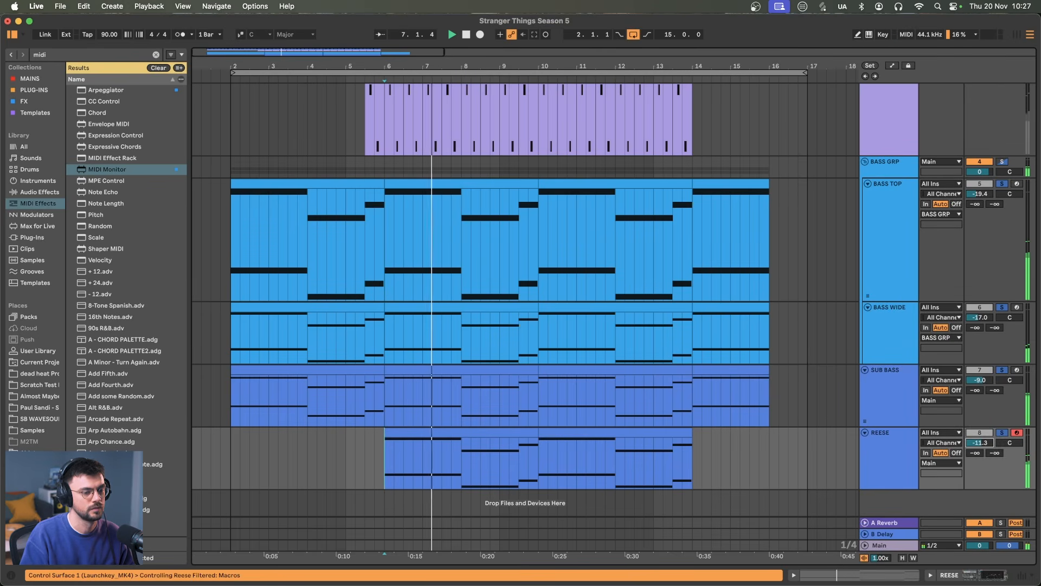
{"action": "double_click", "coordinate": [868, 449]}
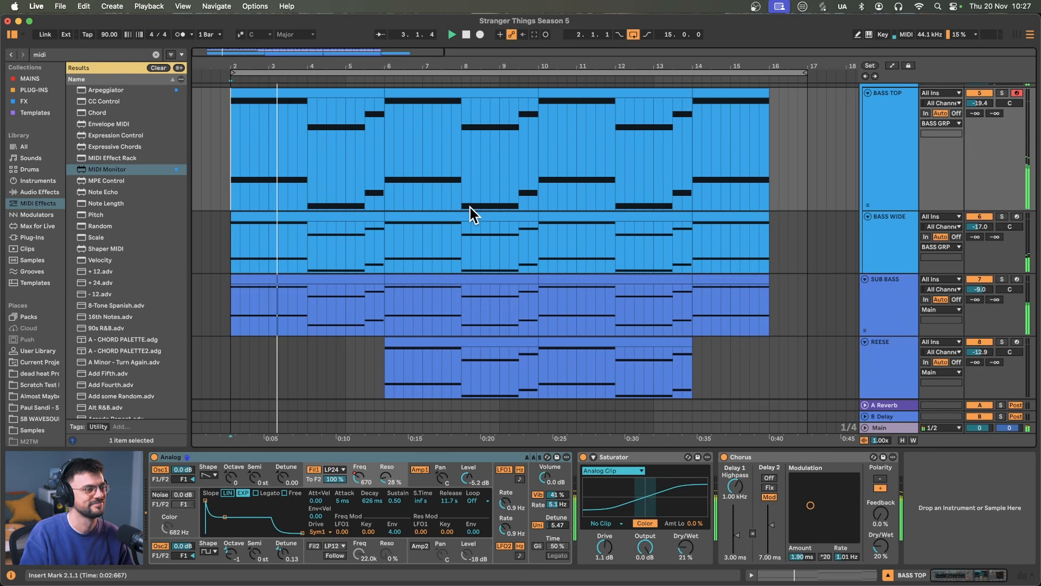
Show the automation lanes and set the DRIFT HARM lane to the Drift device's Low Pass Frequency
{"action": "key", "text": "a"}
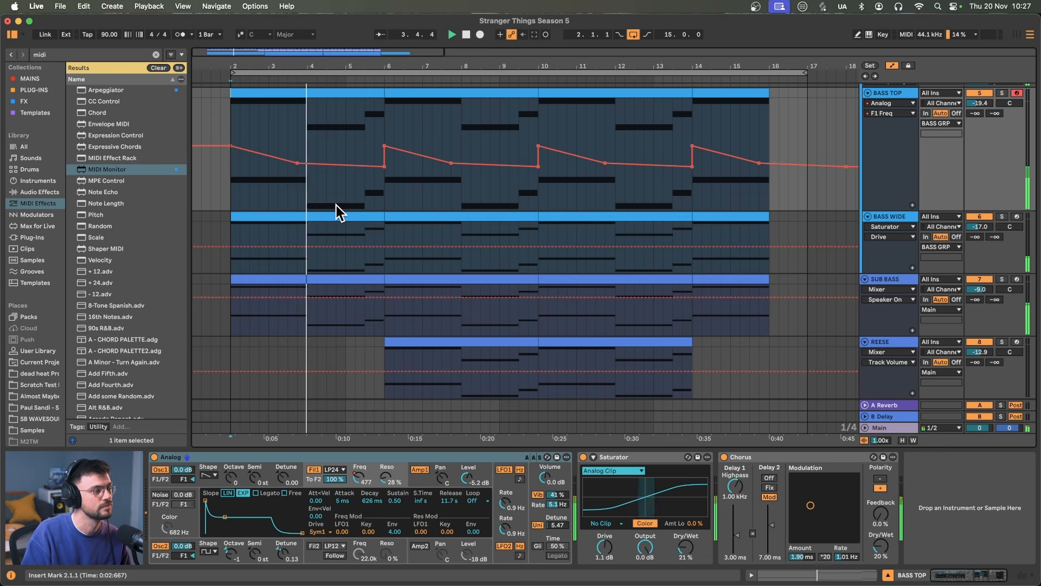
{"action": "scroll", "coordinate": [349, 181], "scroll_direction": "up", "scroll_amount": 10}
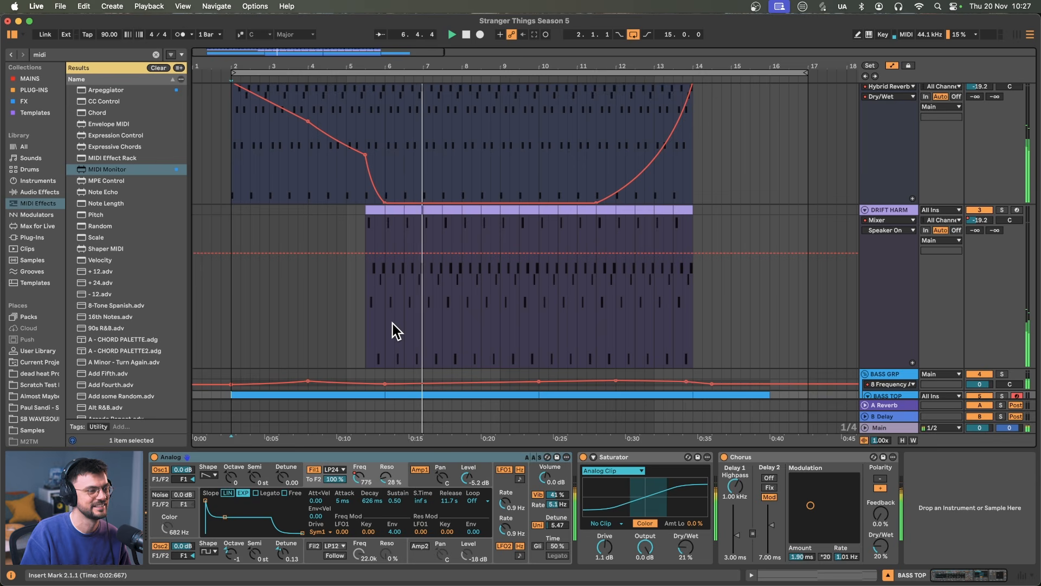
{"action": "left_click", "coordinate": [889, 220]}
{"action": "left_click", "coordinate": [883, 238]}
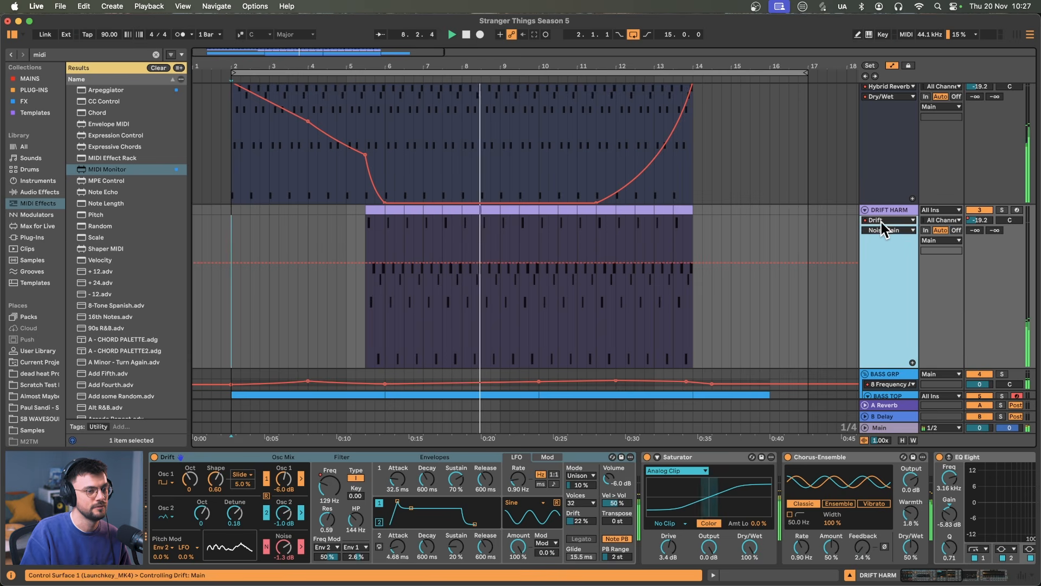
{"action": "left_click", "coordinate": [879, 226]}
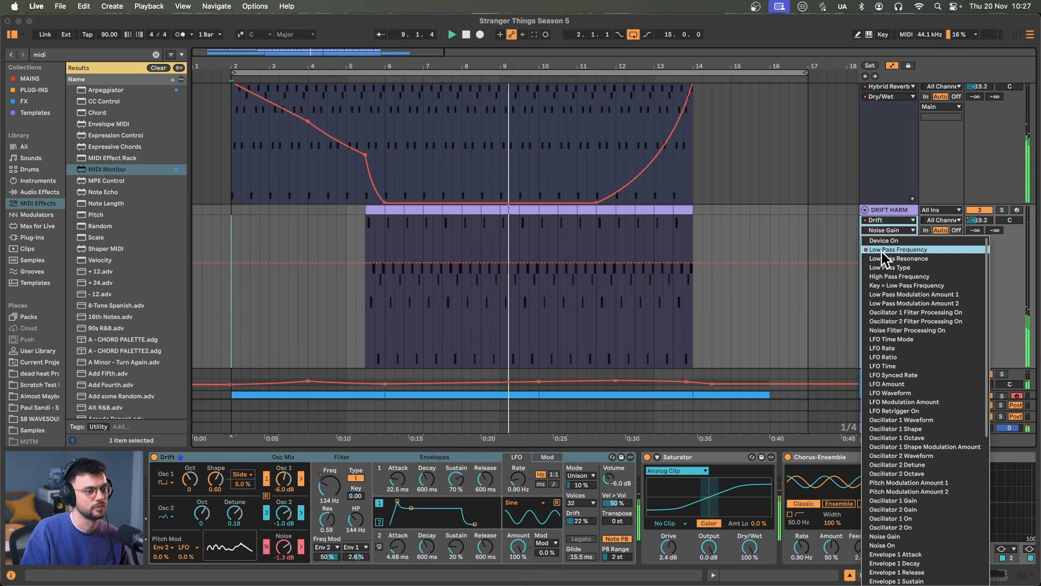
{"action": "left_click", "coordinate": [882, 250]}
Highlight 5.3 to 6.1 on DRIFT HARM and set its low-pass frequency breakpoint at bar 14 to 336 Hz
{"action": "left_click_drag", "start_coordinate": [362, 275], "coordinate": [383, 280]}
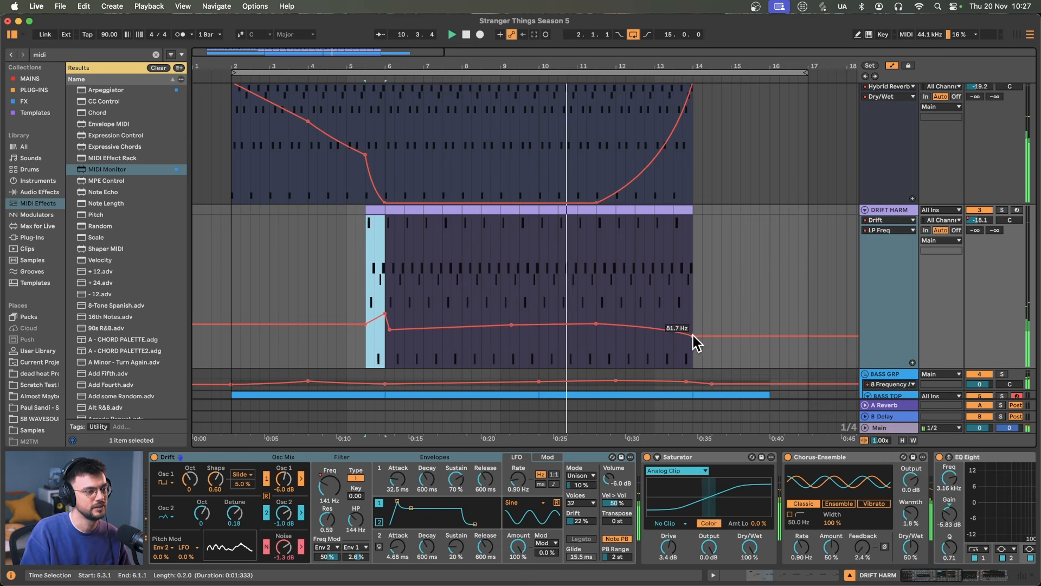
{"action": "left_click_drag", "start_coordinate": [693, 336], "coordinate": [693, 306]}
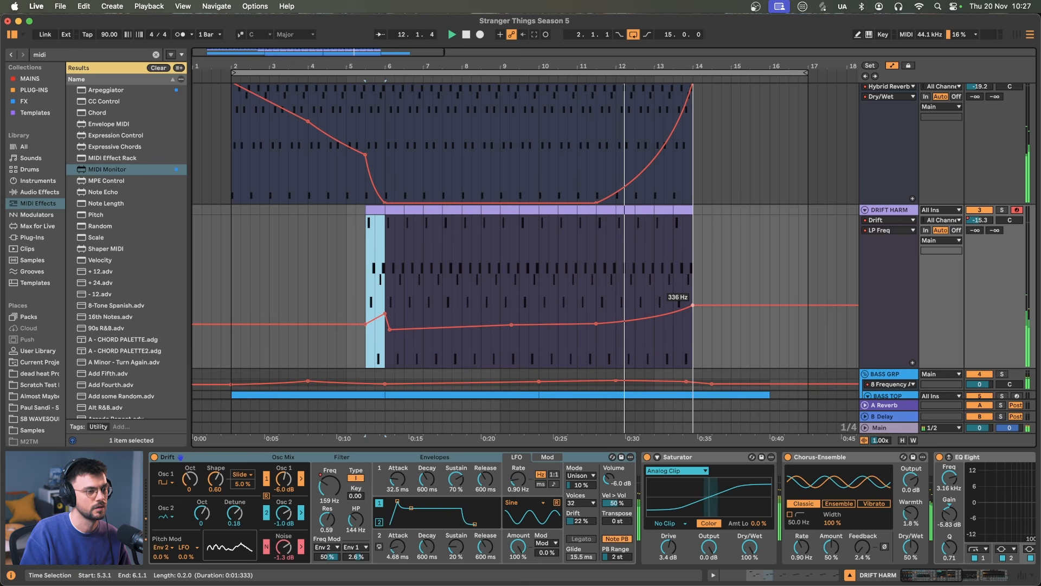
Nudge the DRIFT HARM low-pass frequency breakpoint at bar 14 slightly lower
{"action": "left_click_drag", "start_coordinate": [693, 306], "coordinate": [692, 308]}
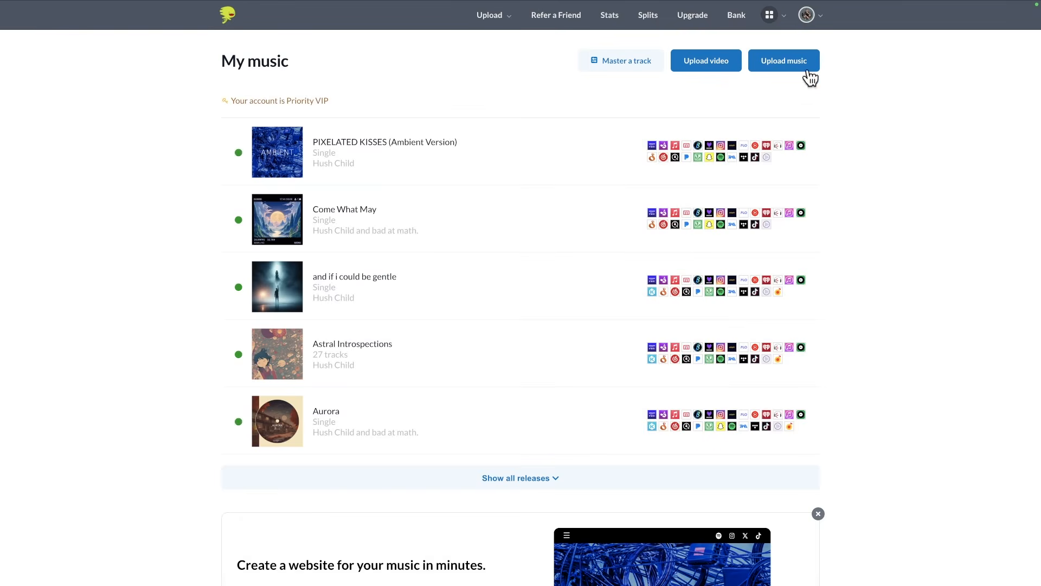
Switch to DistroKid and browse its goodies under Promote yourself and Enhance your music
{"action": "left_click", "coordinate": [770, 17]}
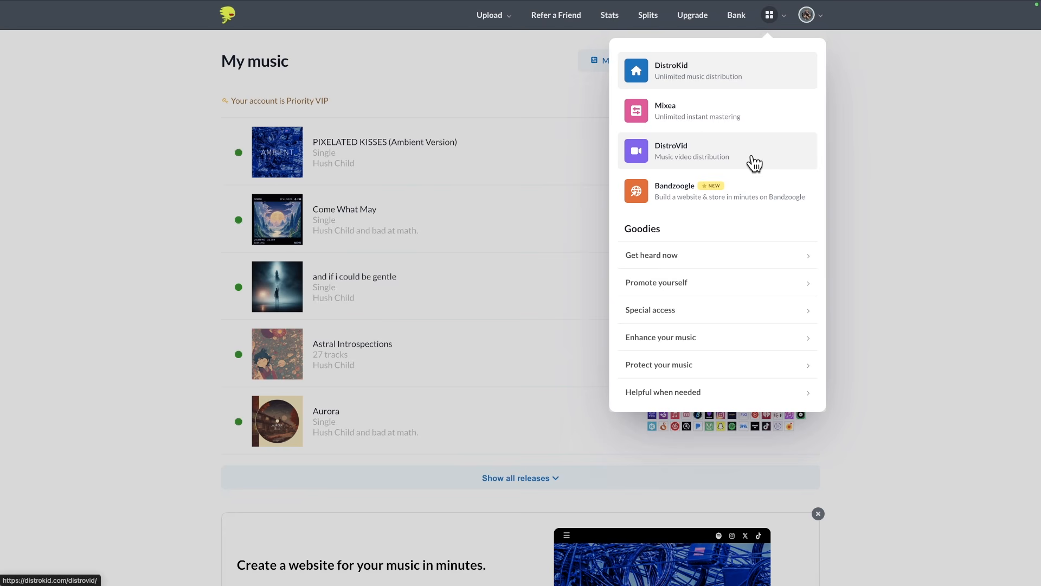
{"action": "left_click", "coordinate": [710, 283]}
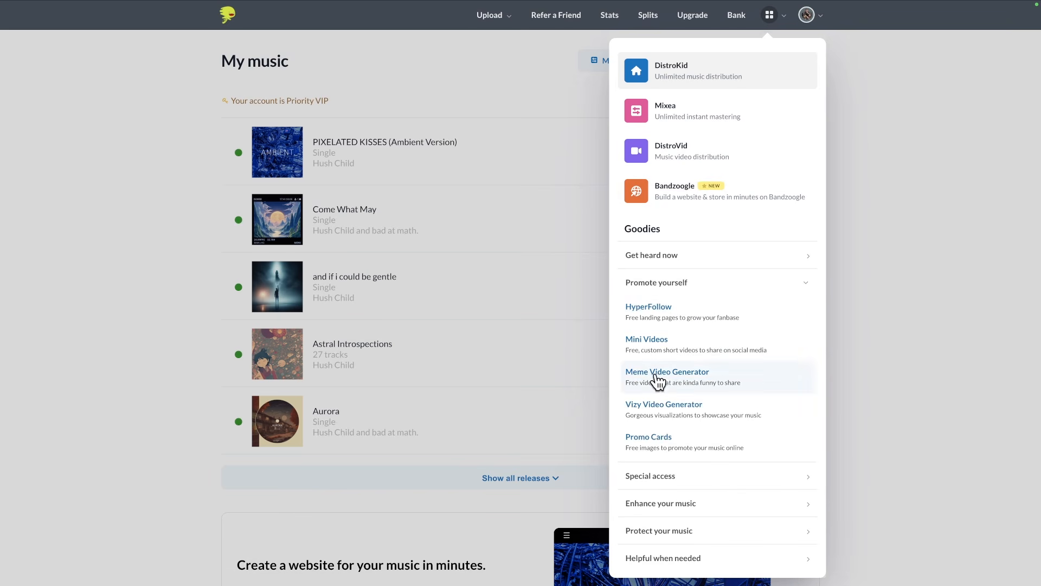
{"action": "left_click", "coordinate": [684, 503]}
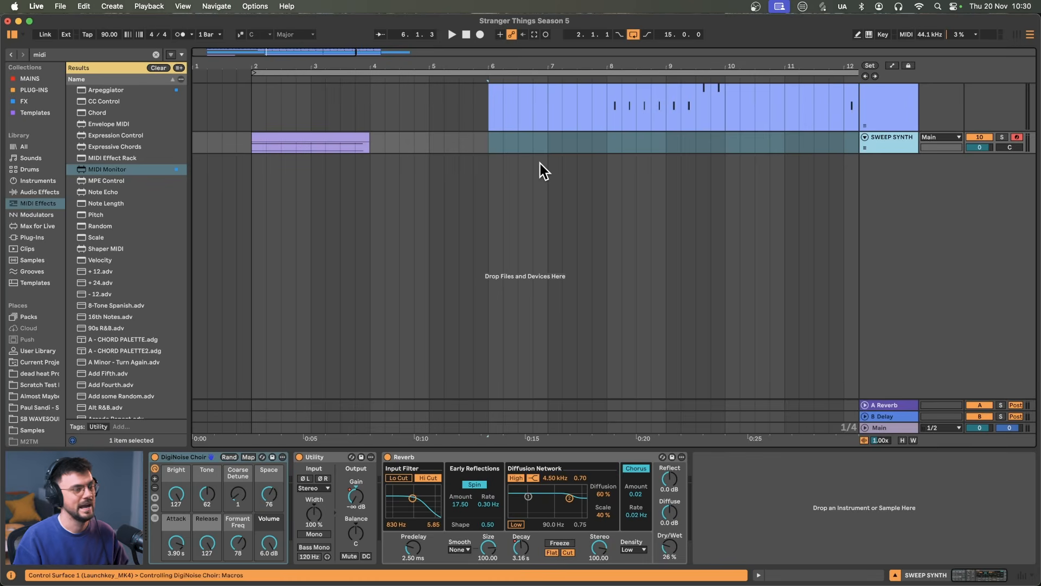
Switch back to Ableton Live, play and examine the SWEEP SYNTH clip's notes at bar 2, and return to its device chain
{"action": "double_click", "coordinate": [290, 130]}
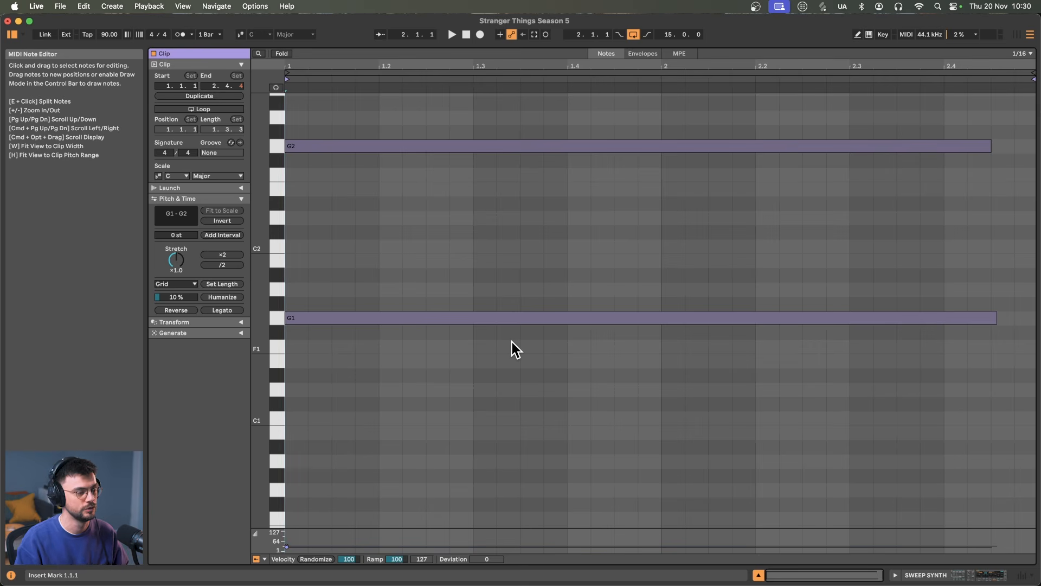
{"action": "key", "text": "space"}
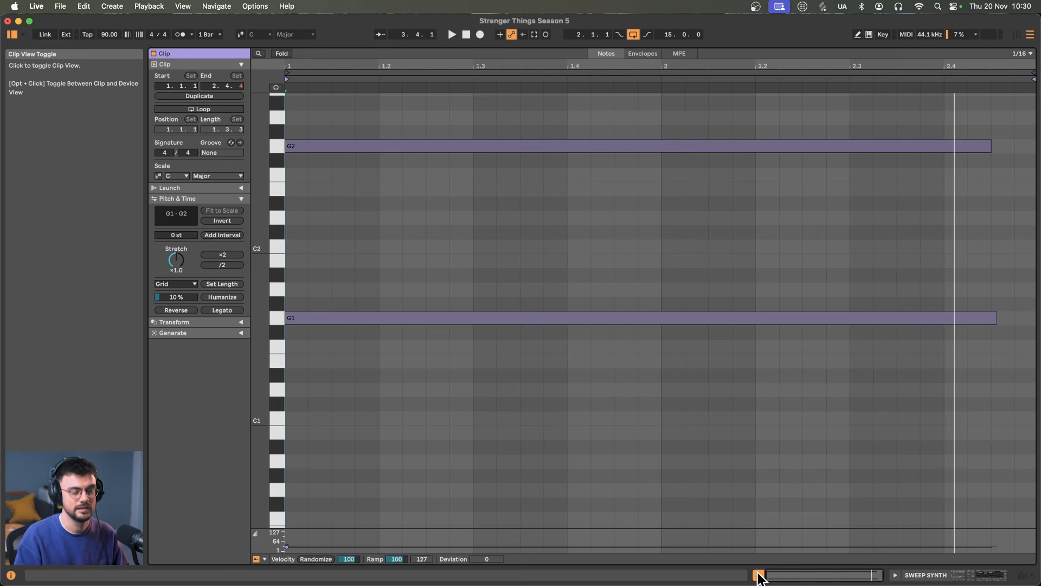
{"action": "left_click", "coordinate": [758, 575]}
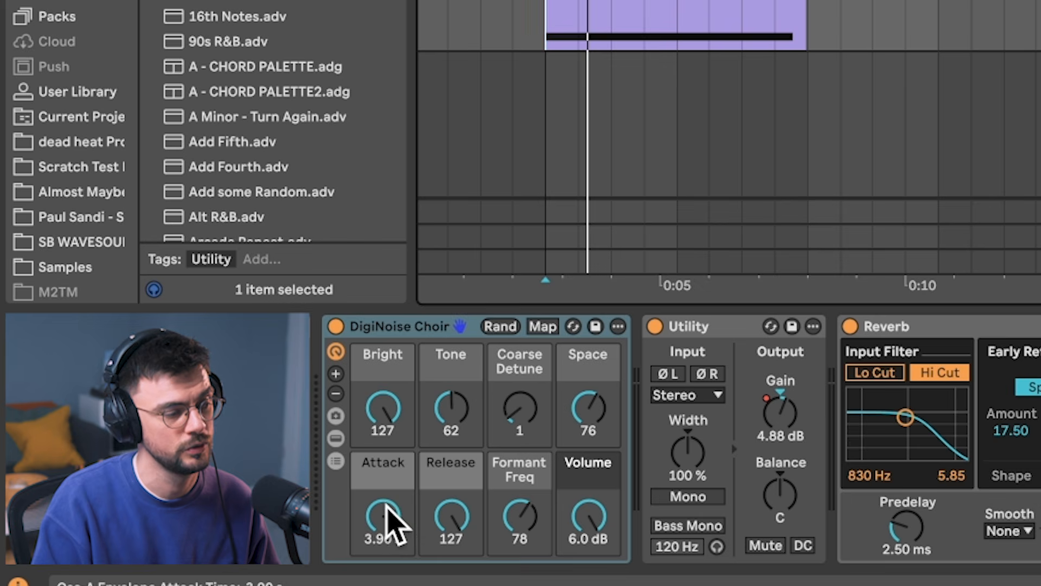
Audition DigiNoise Choir with its Attack at 0 ms, restore the slow attack, and show the automation lanes
{"action": "left_click_drag", "start_coordinate": [390, 522], "coordinate": [390, 575]}
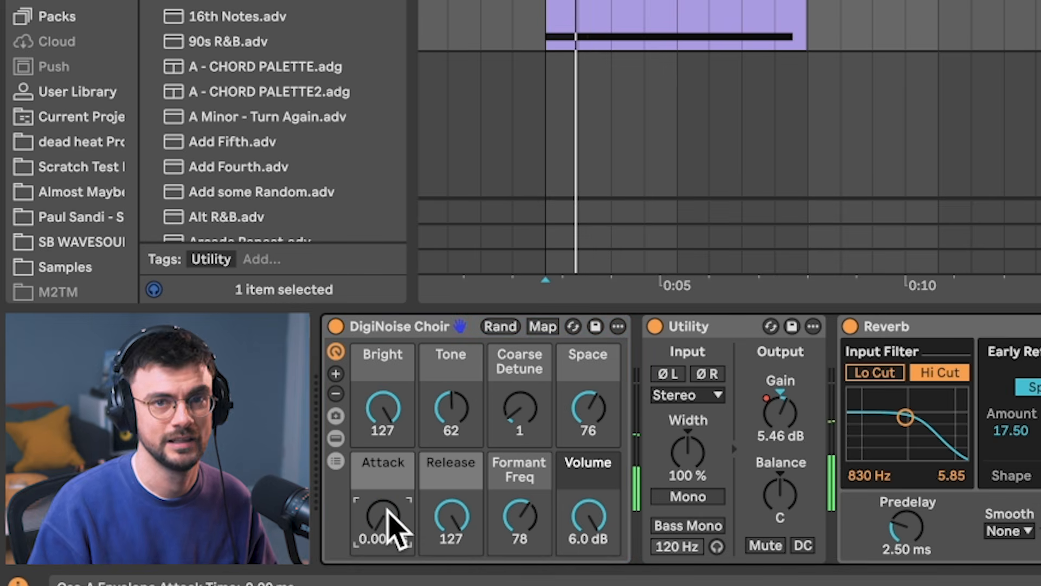
{"action": "left_click_drag", "start_coordinate": [388, 514], "coordinate": [388, 463]}
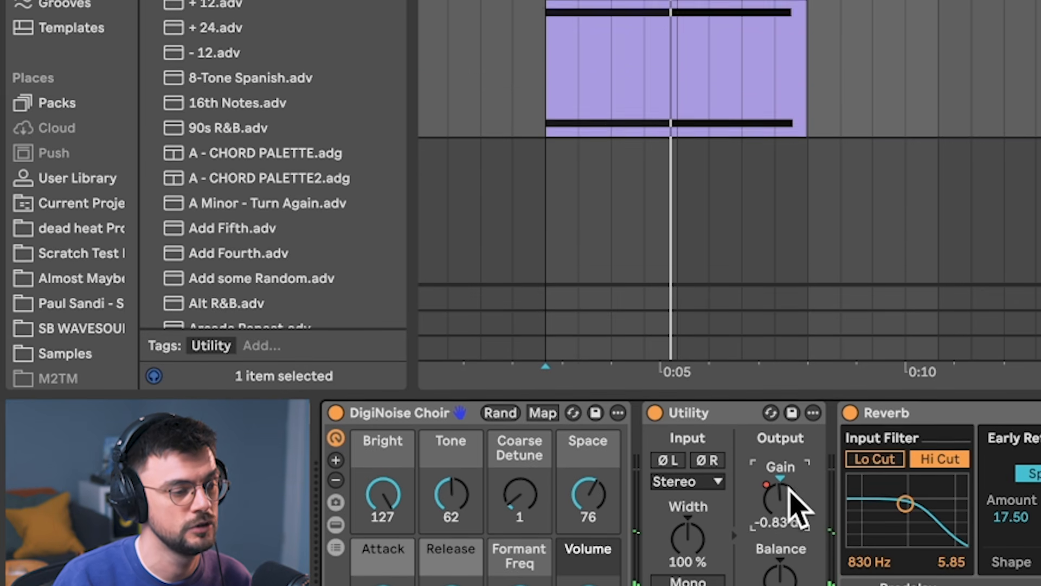
{"action": "key", "text": "a"}
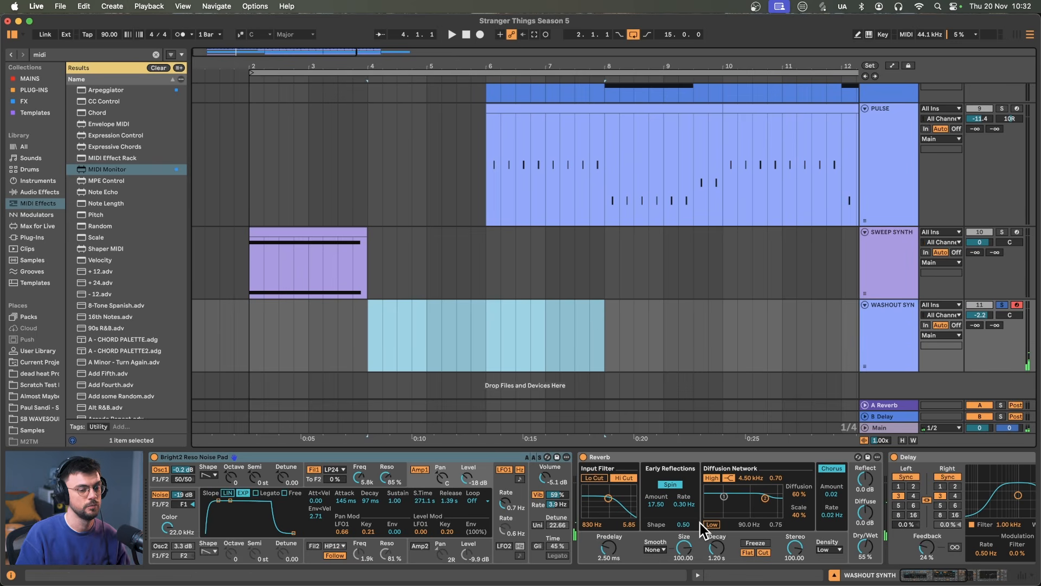
Examine the WASHOUT SYNTH effects and show the automation of the EQ Eight band 1 frequency
{"action": "scroll", "coordinate": [700, 523], "scroll_direction": "right", "scroll_amount": 10}
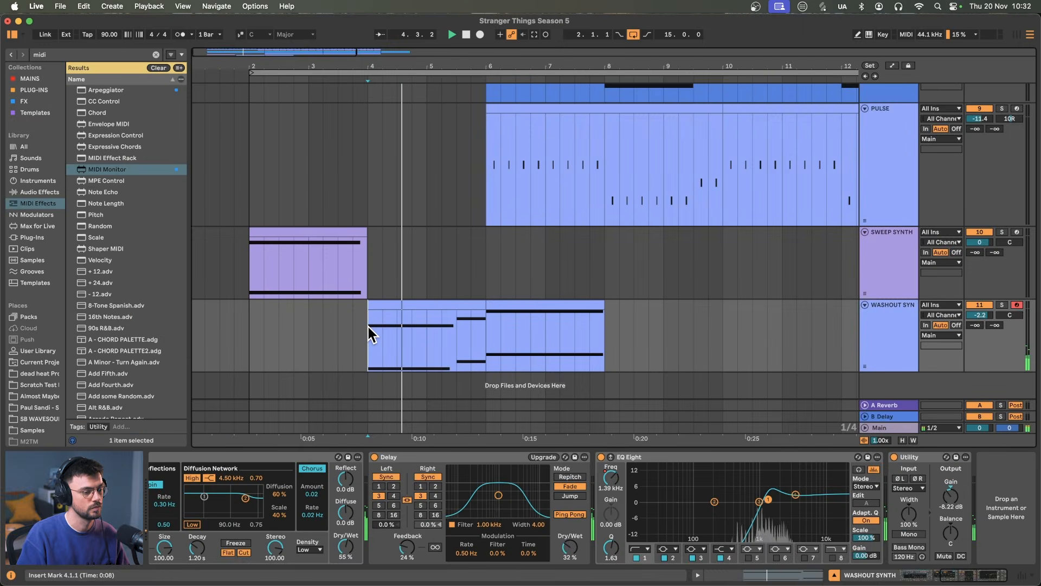
{"action": "left_click", "coordinate": [611, 475]}
{"action": "key", "text": "a"}
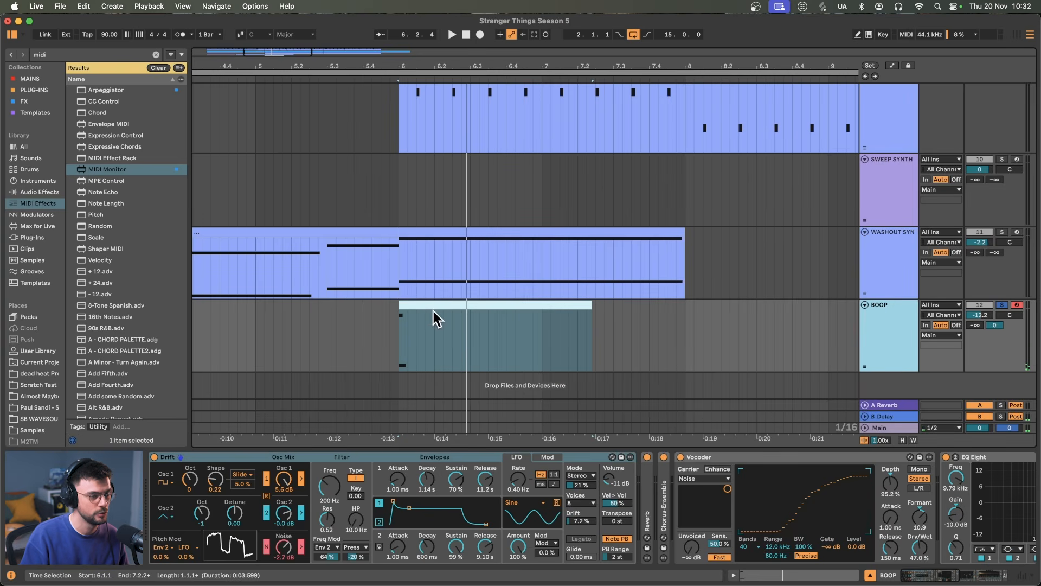
Audition the BOOP track with its Vocoder at 100% dry/wet and restore the mix to 47%
{"action": "key", "text": "space"}
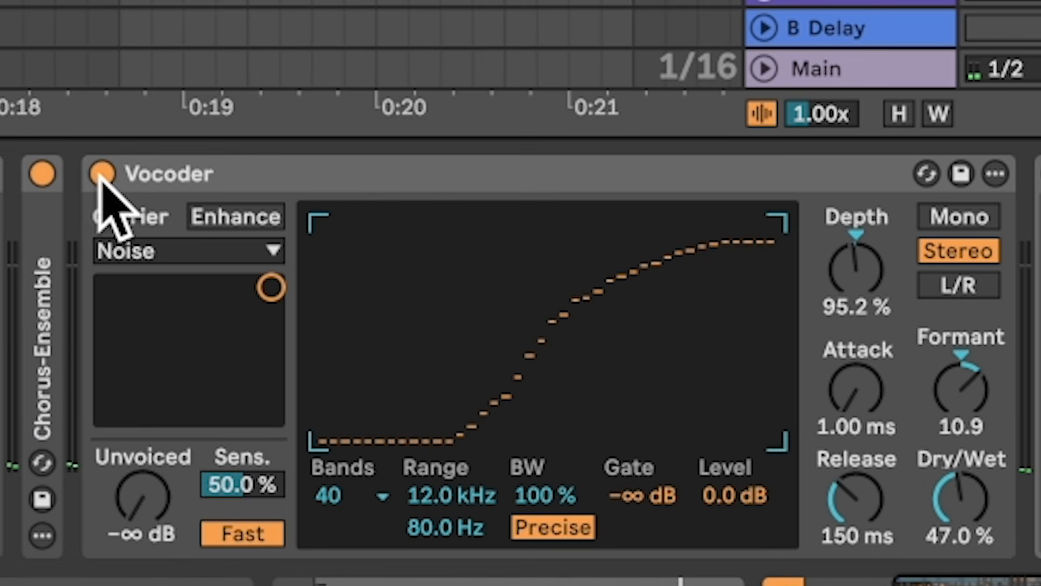
{"action": "mouse_move", "coordinate": [778, 238]}
{"action": "left_mouse_down"}
{"action": "mouse_move", "coordinate": [735, 214]}
{"action": "mouse_move", "coordinate": [425, 449]}
{"action": "mouse_move", "coordinate": [312, 479]}
{"action": "mouse_move", "coordinate": [588, 288]}
{"action": "mouse_move", "coordinate": [773, 213]}
{"action": "left_mouse_up"}
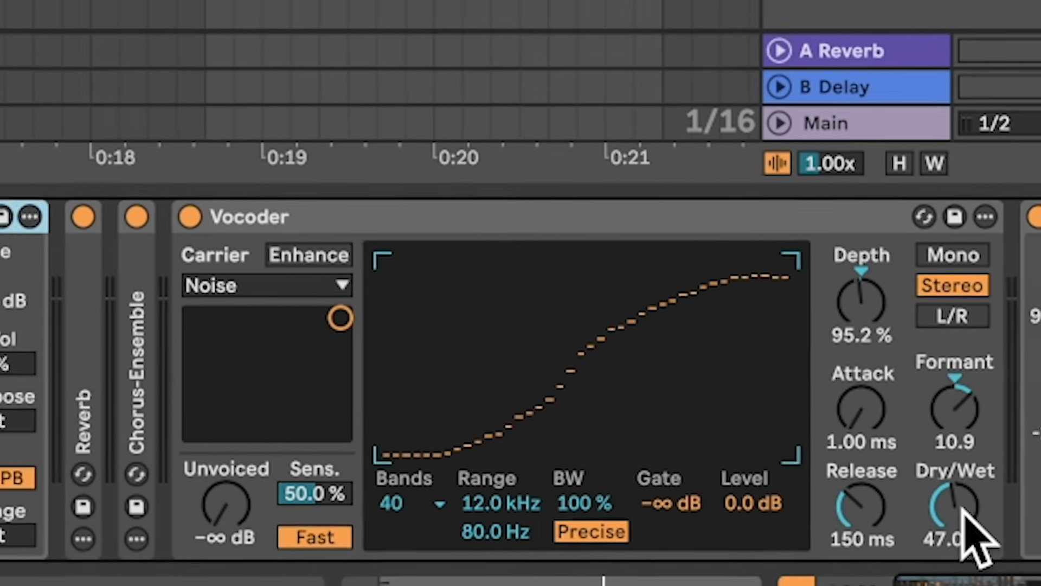
{"action": "left_click_drag", "start_coordinate": [961, 508], "coordinate": [961, 417]}
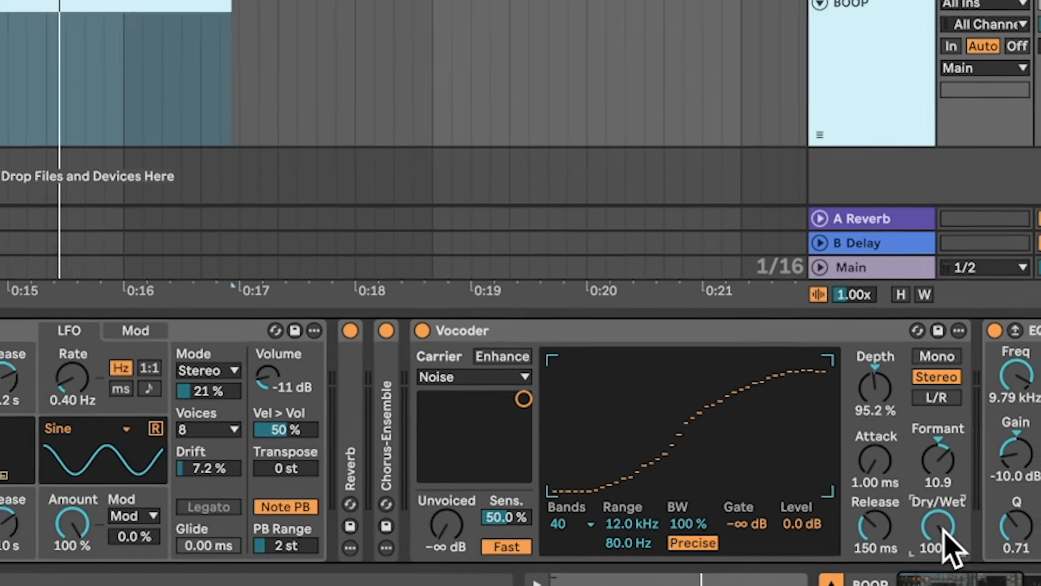
{"action": "key", "text": "space"}
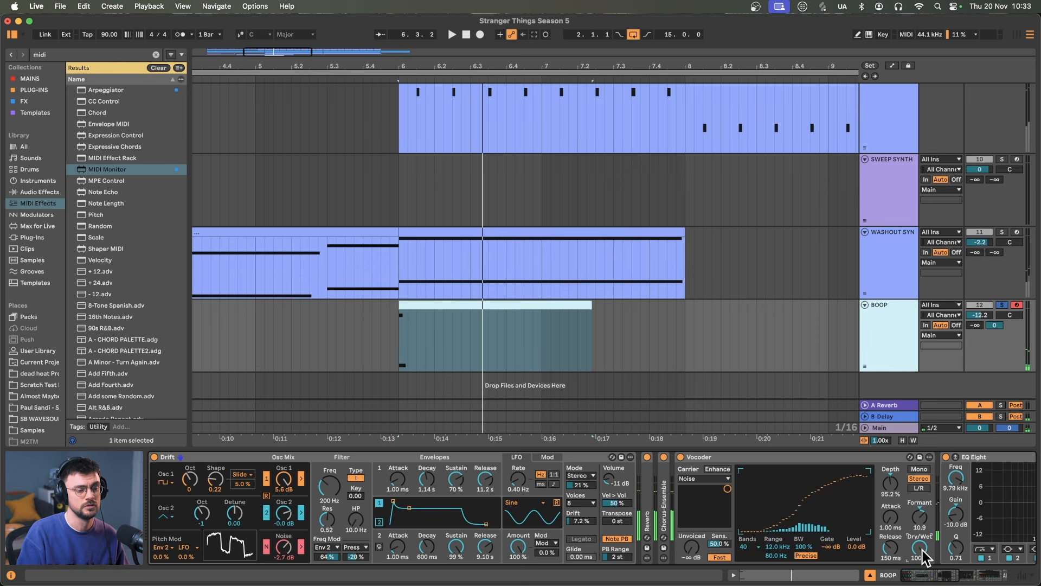
{"action": "left_click_drag", "start_coordinate": [936, 537], "coordinate": [936, 548]}
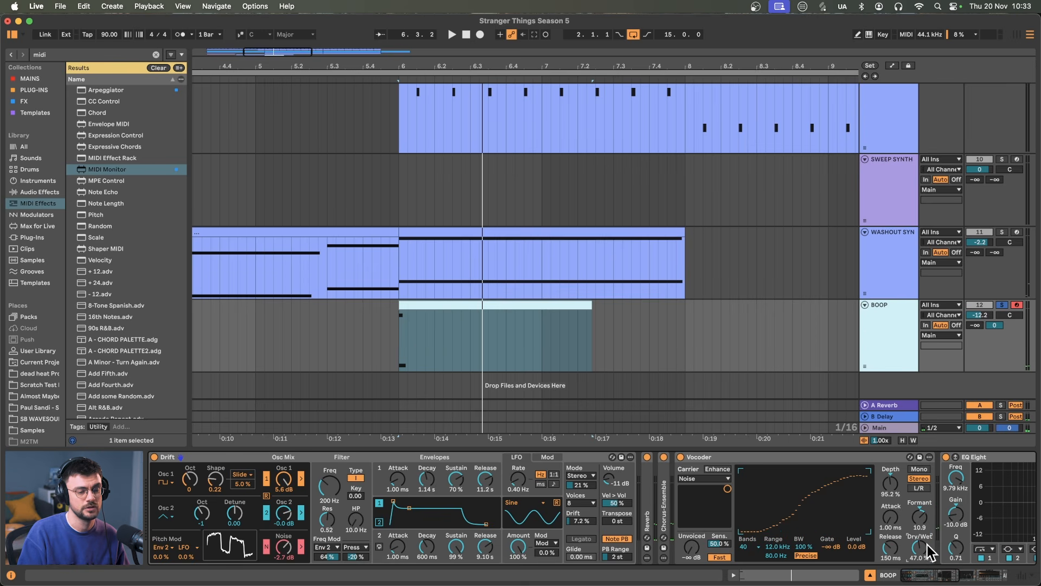
Review the EQ Eight, Hybrid Reverb and Align Delay devices on the BOOP track and play the part
{"action": "scroll", "coordinate": [927, 545], "scroll_direction": "right", "scroll_amount": 10}
{"action": "scroll", "coordinate": [934, 547], "scroll_direction": "right", "scroll_amount": 5}
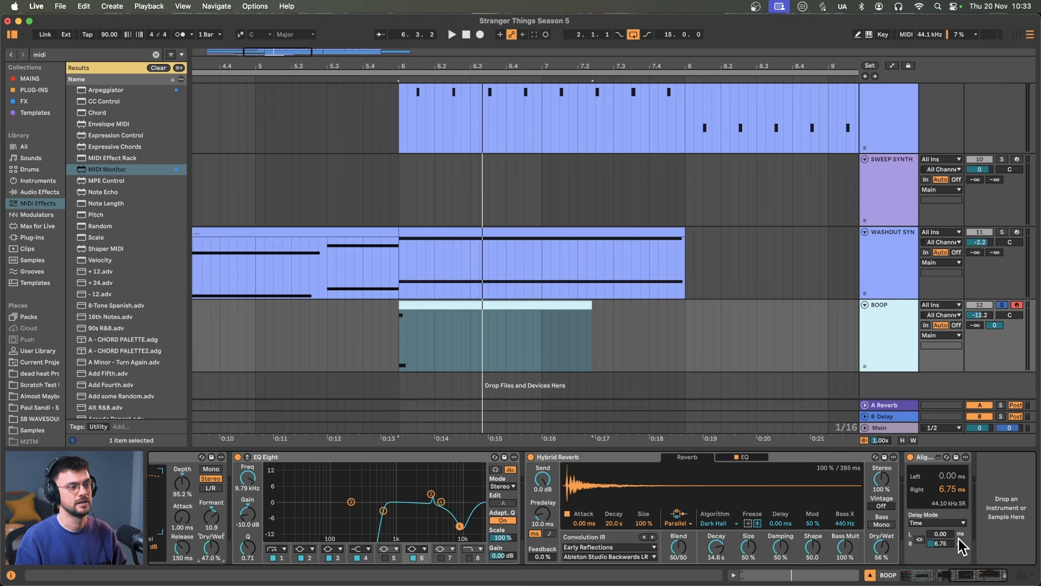
{"action": "key", "text": "space"}
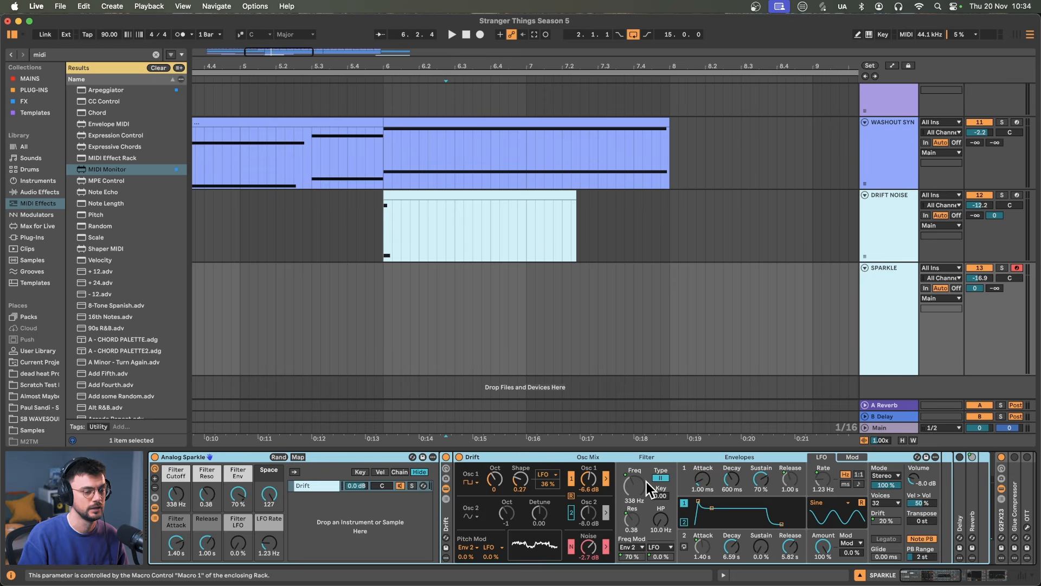
Automate the SPARKLE Vocoder's Dry/Wet to rise from 0% to 100% at bar 6 and curve back to 0% near 7.2
{"action": "scroll", "coordinate": [646, 482], "scroll_direction": "right", "scroll_amount": 10}
{"action": "left_click", "coordinate": [665, 541]}
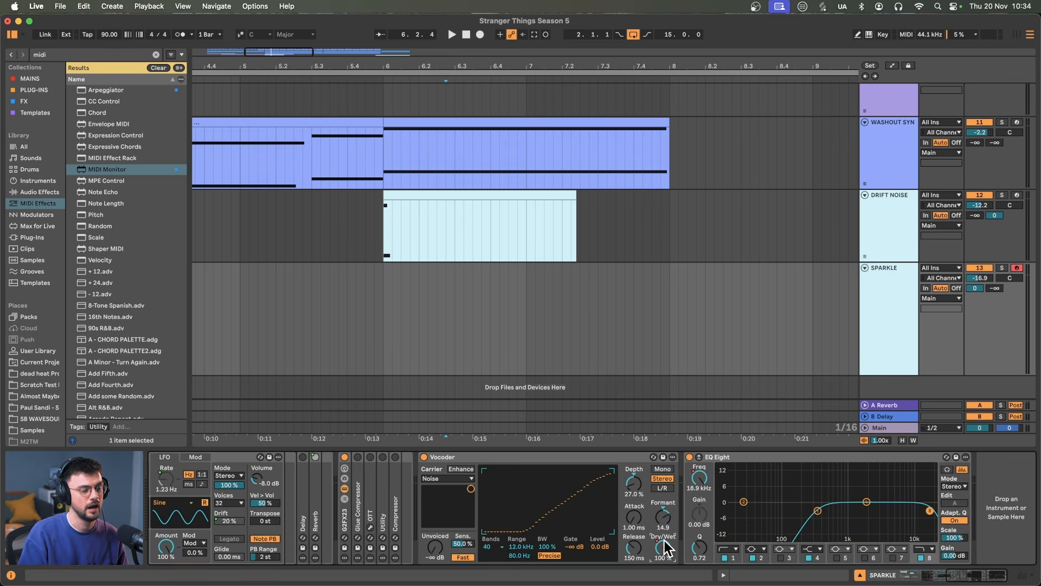
{"action": "key", "text": "a"}
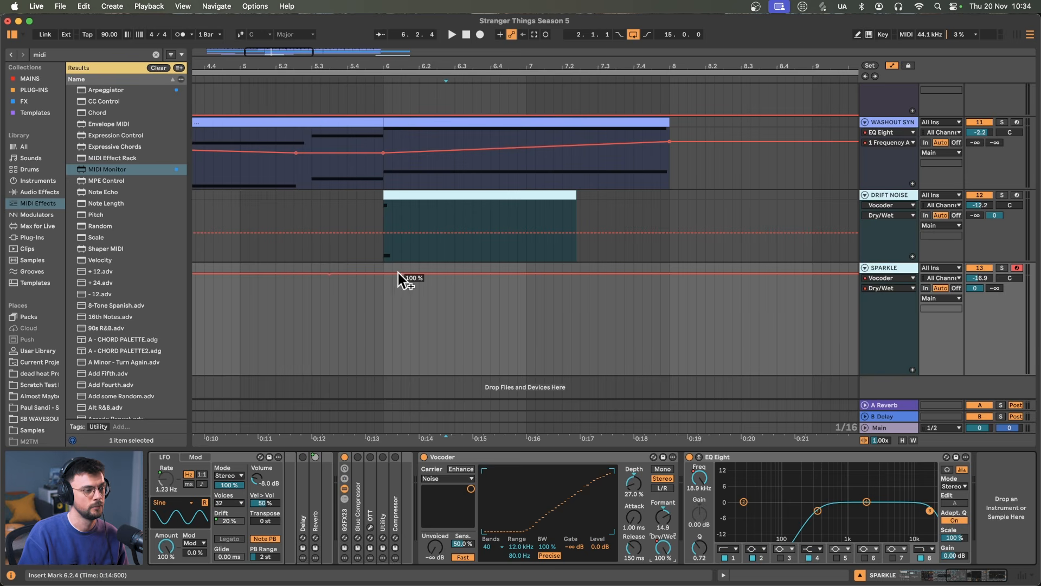
{"action": "left_click", "coordinate": [382, 274]}
{"action": "left_click_drag", "start_coordinate": [330, 274], "coordinate": [329, 374]}
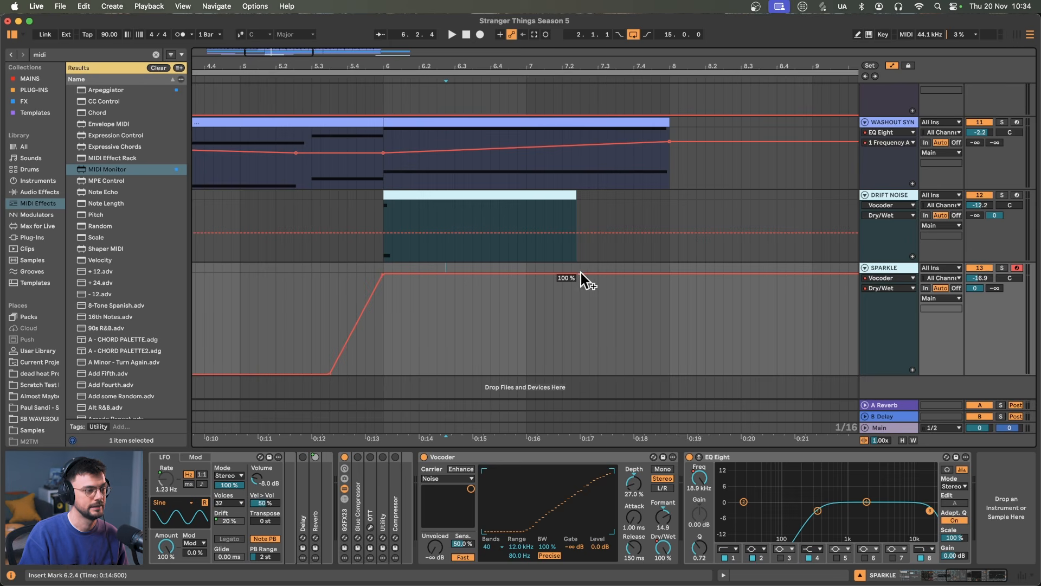
{"action": "left_click_drag", "start_coordinate": [582, 273], "coordinate": [583, 373]}
{"action": "left_click", "coordinate": [514, 353]}
Record a SPARKLE clip from 5.3 to about 7.4
{"action": "left_click", "coordinate": [481, 35]}
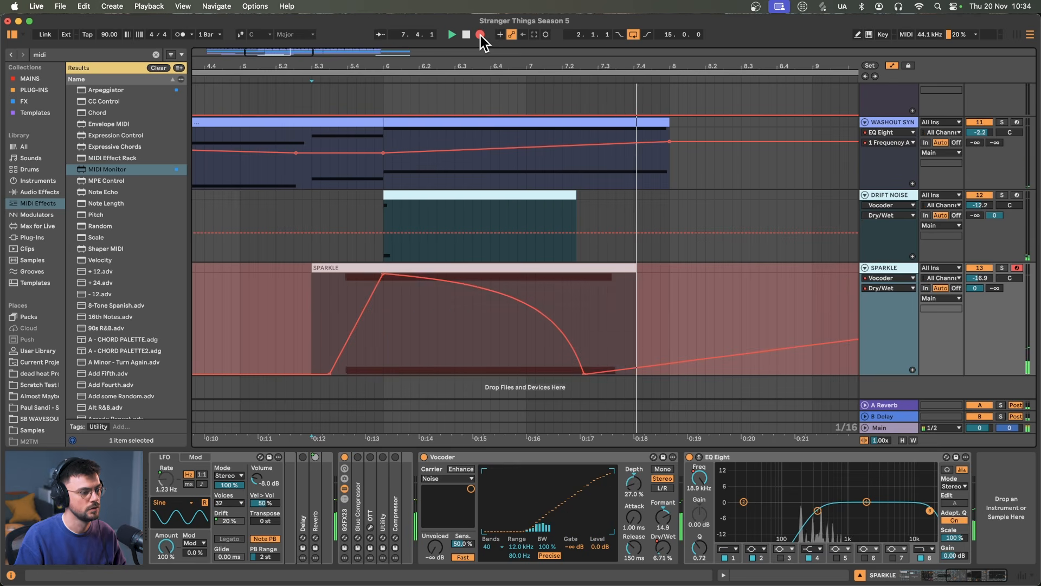
{"action": "key", "text": "space"}
Flatten the falling Dry/Wet curve, lower its bar 6 peak to 56.8%, and play SPARKLE soloed from 5.3.4
{"action": "left_click_drag", "start_coordinate": [529, 305], "coordinate": [530, 320]}
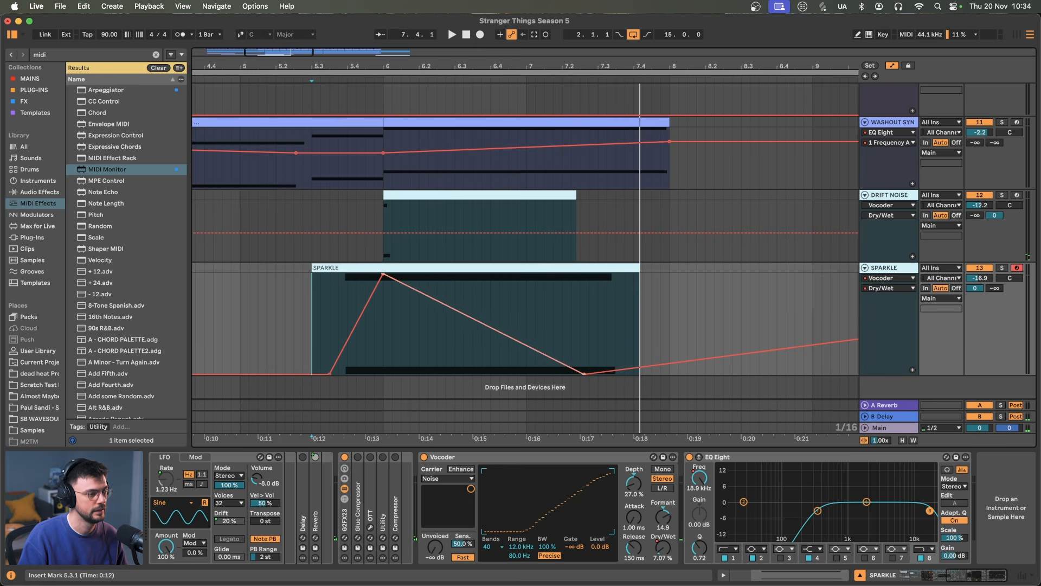
{"action": "left_click_drag", "start_coordinate": [385, 275], "coordinate": [383, 314]}
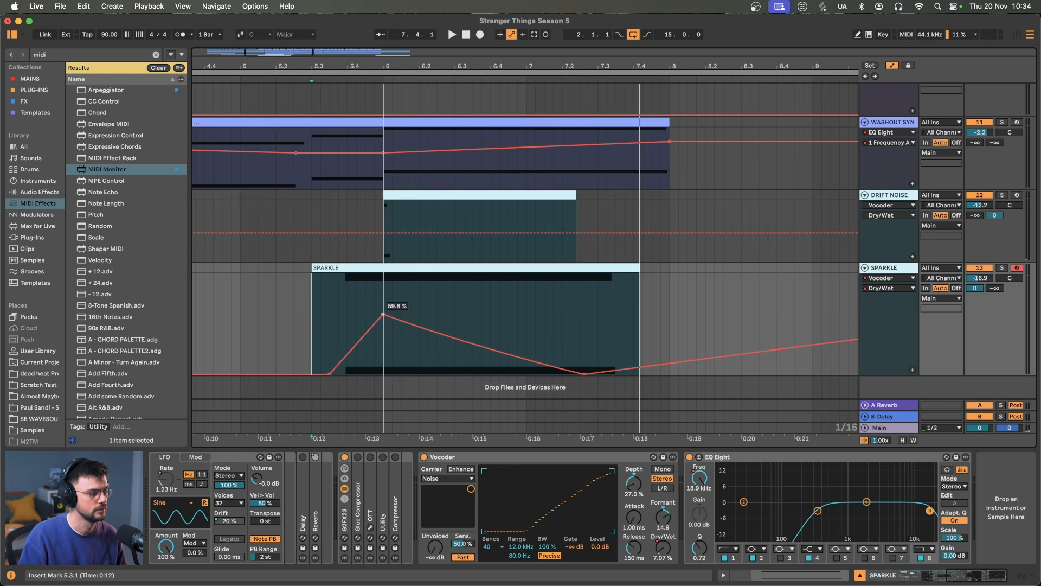
{"action": "left_click", "coordinate": [347, 306]}
{"action": "key", "text": "s"}
{"action": "left_click", "coordinate": [338, 306]}
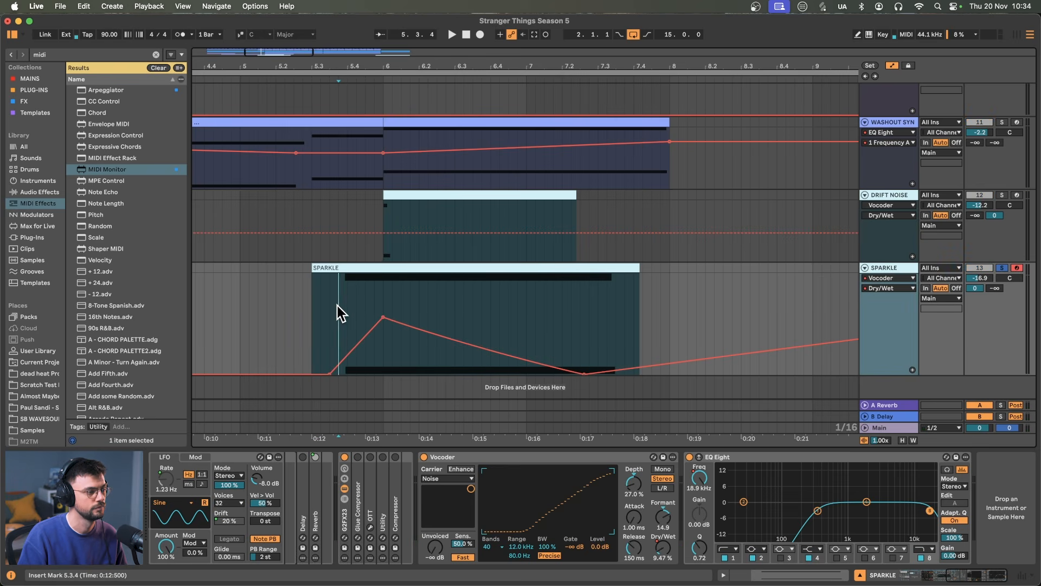
{"action": "key", "text": "space"}
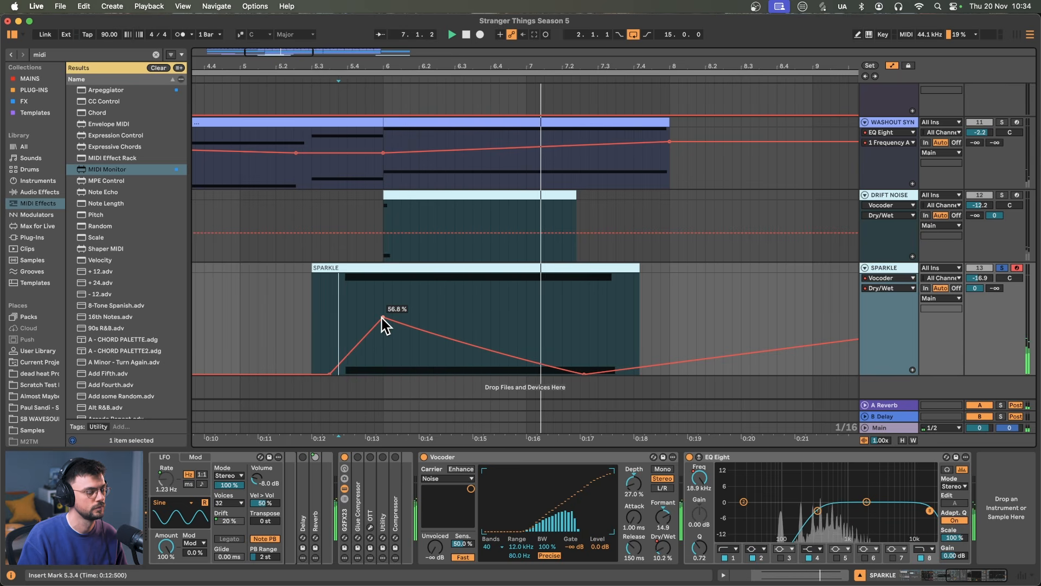
Compare SPARKLE with the bar 6 Dry/Wet peak at 100% and settle the breakpoint slightly lower
{"action": "left_click_drag", "start_coordinate": [383, 317], "coordinate": [382, 274]}
{"action": "key", "text": "space"}
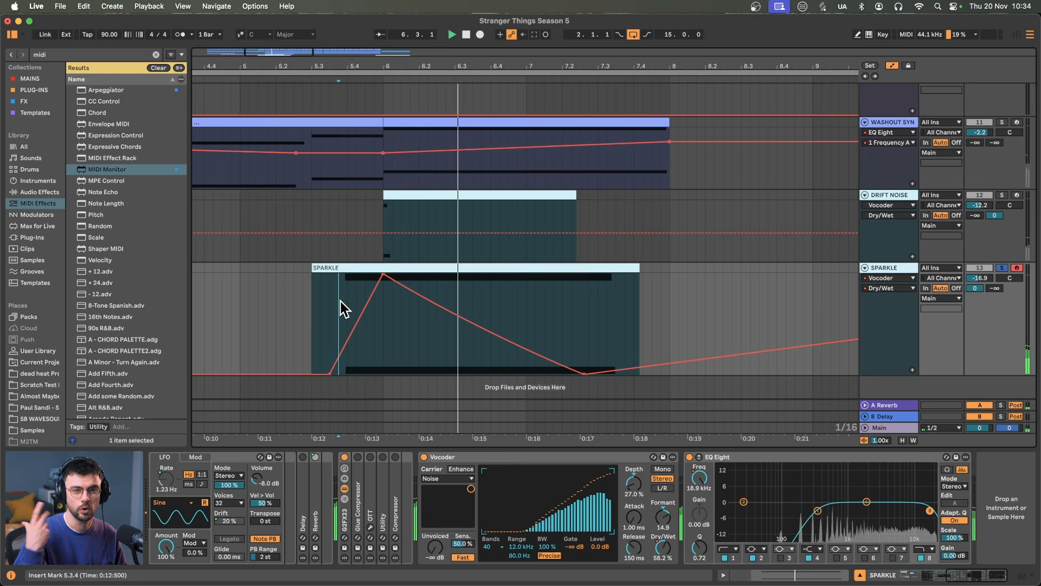
{"action": "left_click_drag", "start_coordinate": [385, 276], "coordinate": [384, 295]}
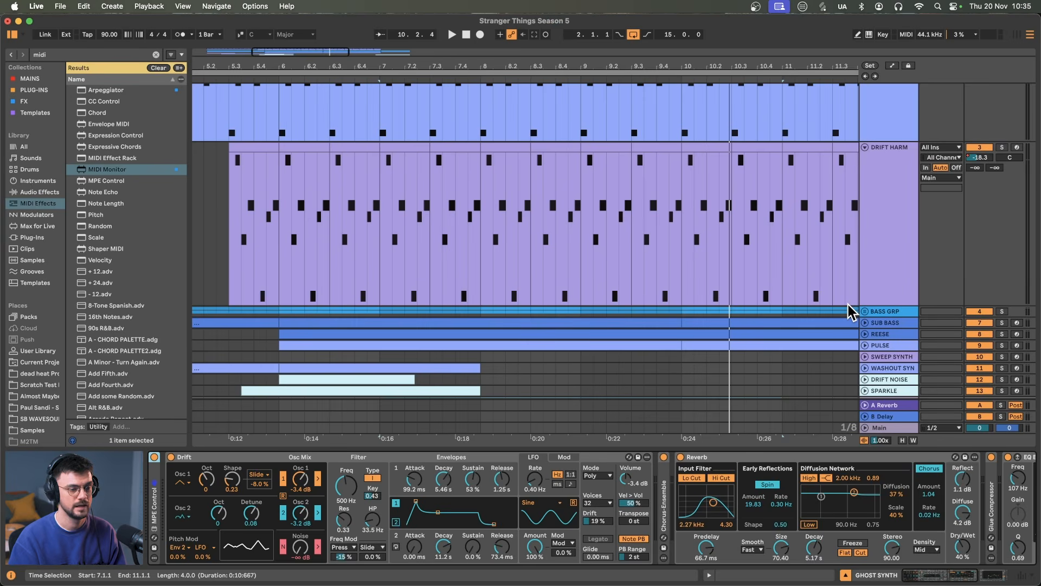
Examine the waveform choices for Osc 2 in the GHOST SYNTH's Drift device and reselect the current one
{"action": "scroll", "coordinate": [878, 336], "scroll_direction": "down", "scroll_amount": 5}
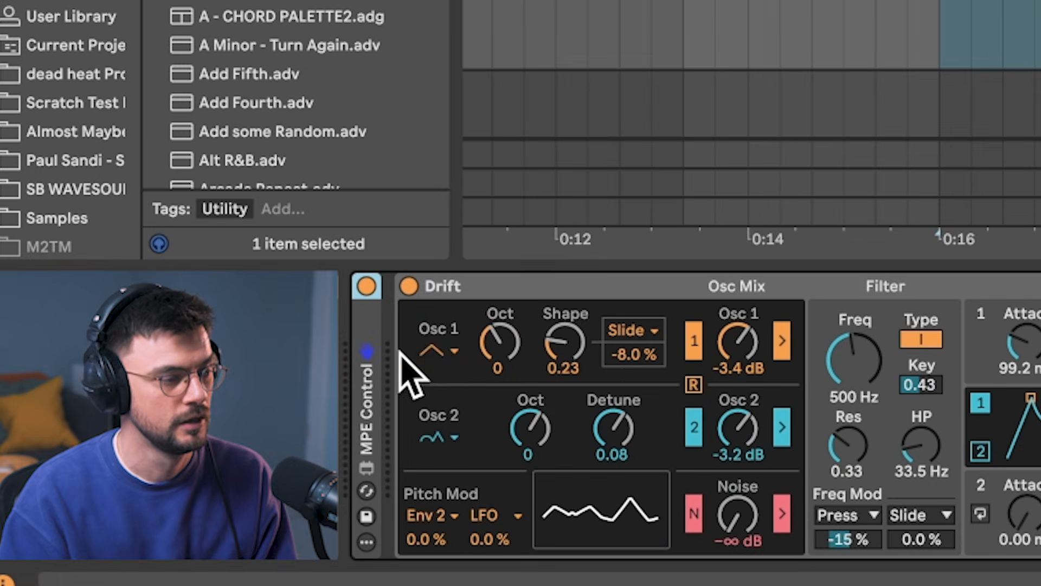
{"action": "left_click", "coordinate": [436, 436]}
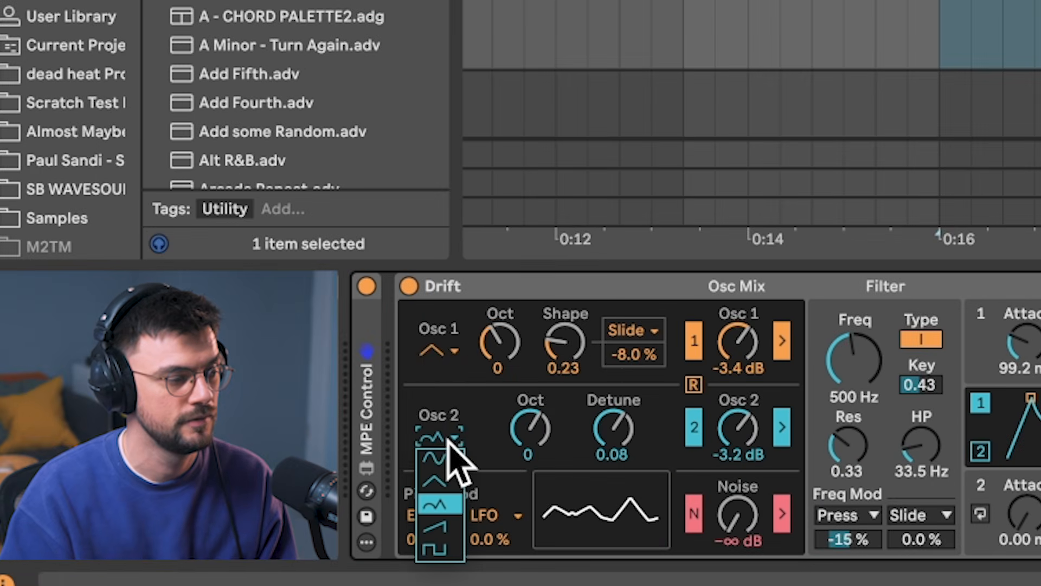
{"action": "left_click", "coordinate": [442, 504]}
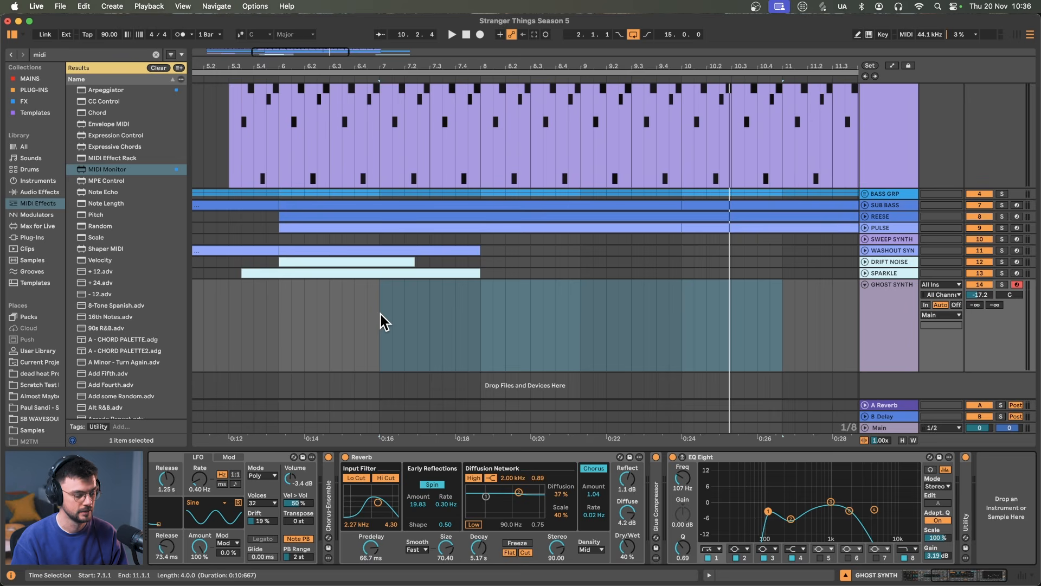
Record a melody on the GHOST SYNTH track starting at bar 7
{"action": "left_click", "coordinate": [381, 314]}
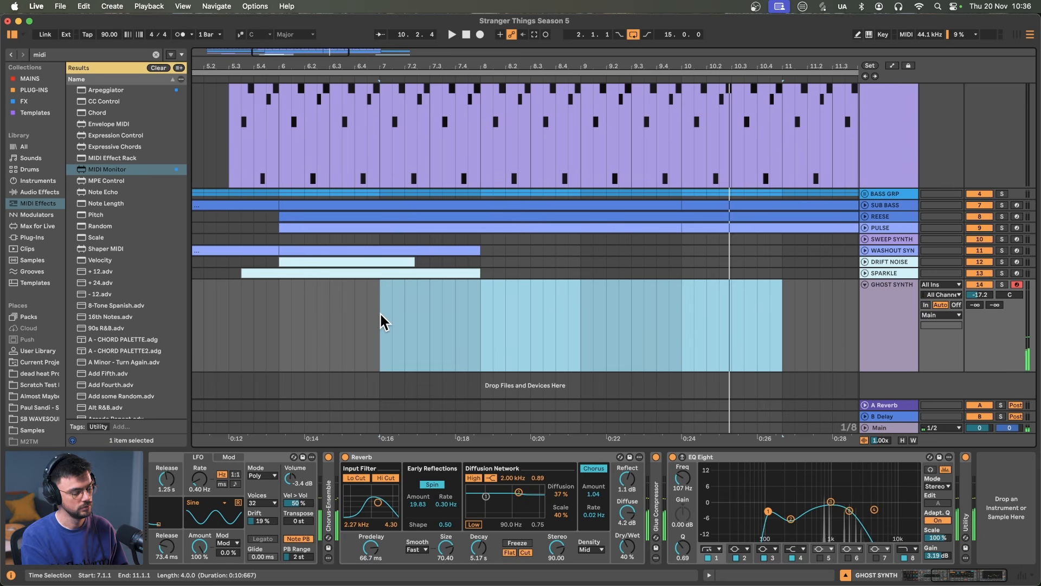
{"action": "left_click", "coordinate": [480, 34]}
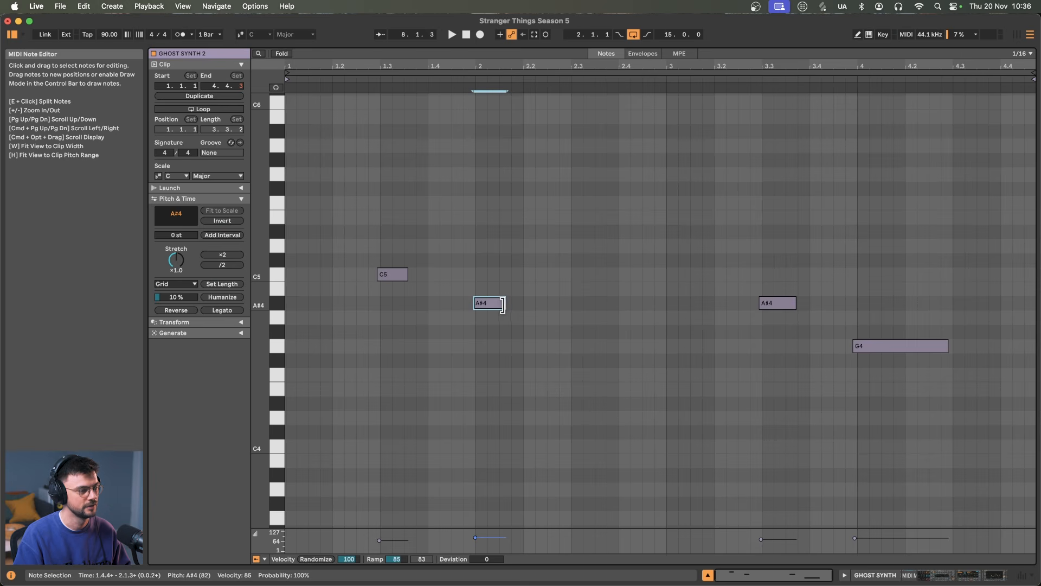
Lengthen the first A#4 note in the GHOST SYNTH 2 clip to about 2.3 and select all notes
{"action": "left_click_drag", "start_coordinate": [503, 305], "coordinate": [591, 304]}
{"action": "key", "text": "super+a"}
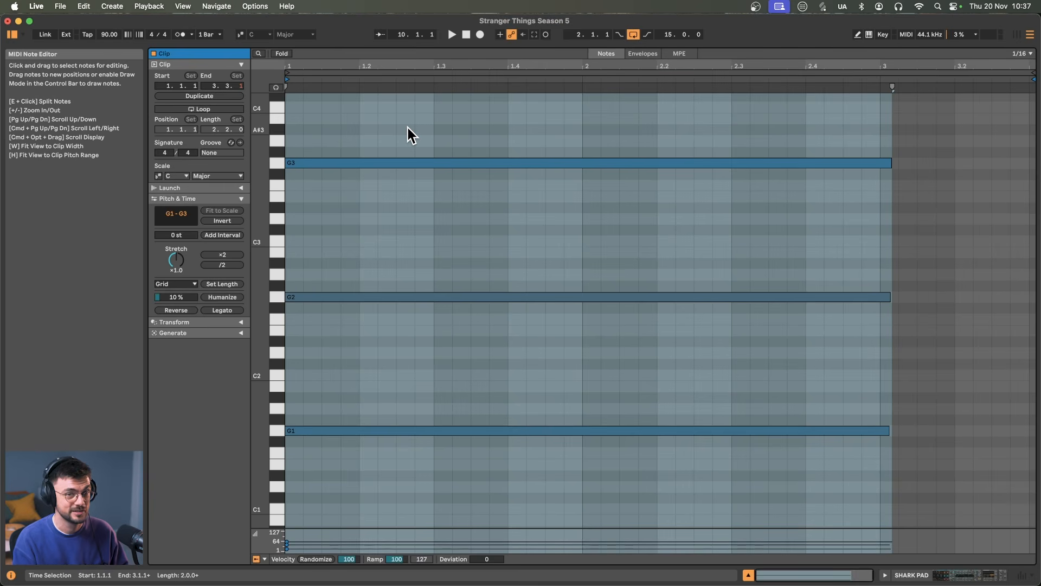
Select the three G notes in the SHARK PAD clip and return to the arrangement
{"action": "left_click_drag", "start_coordinate": [408, 128], "coordinate": [394, 462]}
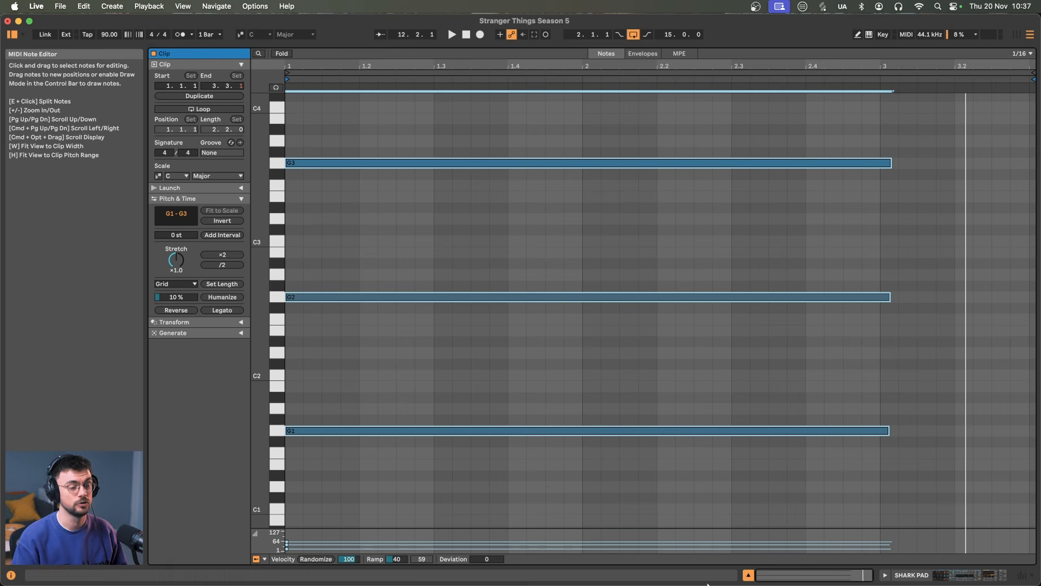
{"action": "left_click", "coordinate": [749, 574]}
{"action": "scroll", "coordinate": [515, 304], "scroll_direction": "left", "scroll_amount": 7}
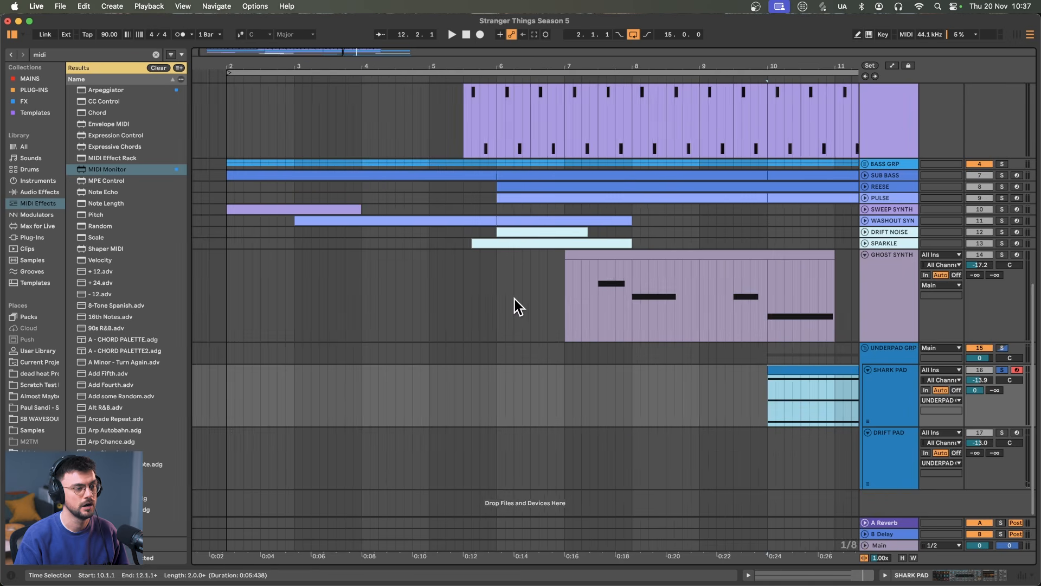
Highlight bars 2 to 6 from REESE to GHOST SYNTH, the section starting at bar 6, and the SHARK PAD section
{"action": "scroll", "coordinate": [530, 319], "scroll_direction": "down", "scroll_amount": 1}
{"action": "scroll", "coordinate": [530, 319], "scroll_direction": "right", "scroll_amount": 2}
{"action": "scroll", "coordinate": [207, 190], "scroll_direction": "left", "scroll_amount": 1}
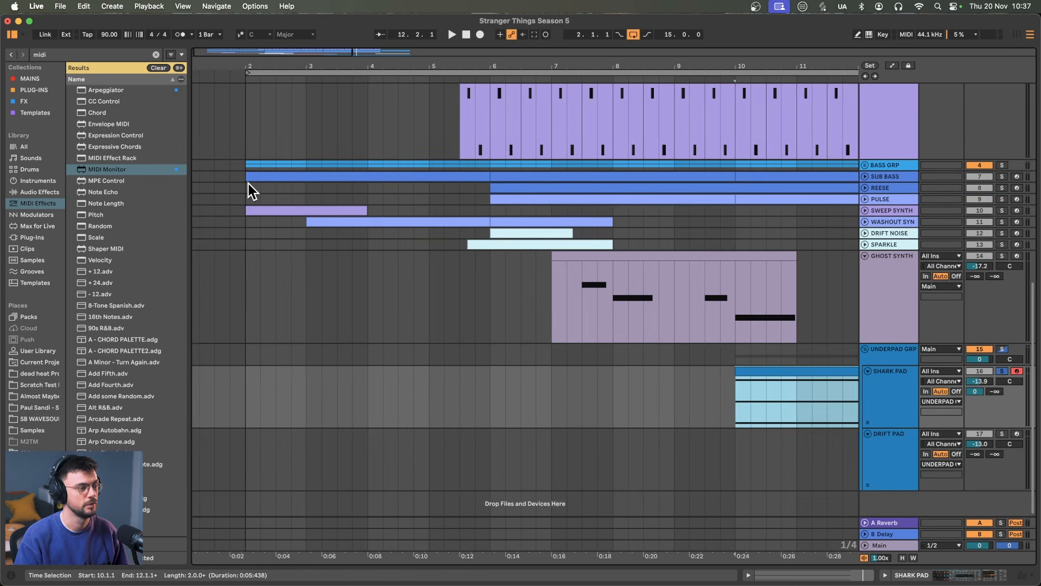
{"action": "left_click_drag", "start_coordinate": [248, 184], "coordinate": [494, 272]}
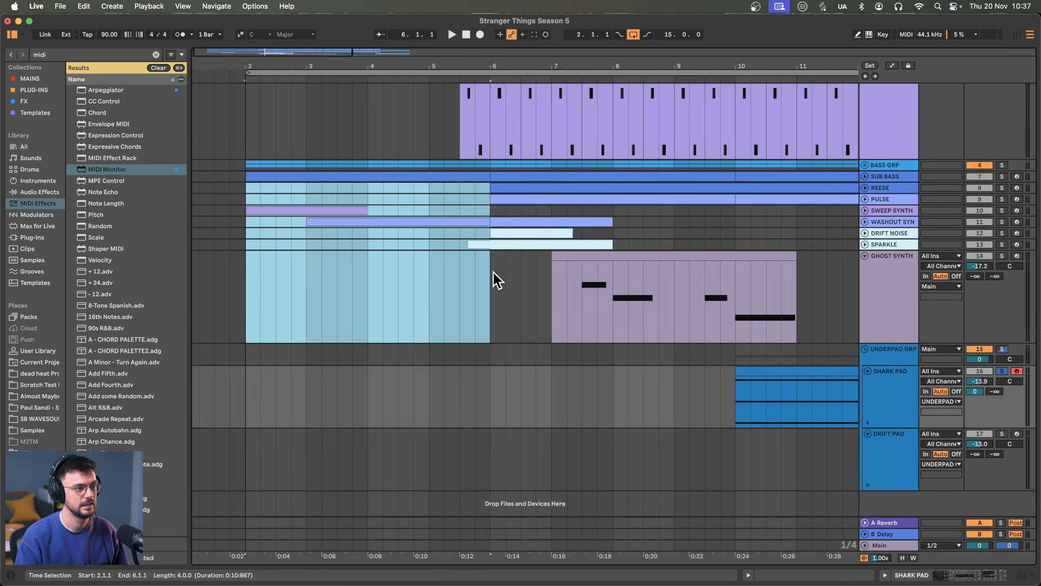
{"action": "scroll", "coordinate": [481, 272], "scroll_direction": "right", "scroll_amount": 3}
{"action": "left_click_drag", "start_coordinate": [382, 211], "coordinate": [674, 305]}
{"action": "scroll", "coordinate": [674, 306], "scroll_direction": "right", "scroll_amount": 5}
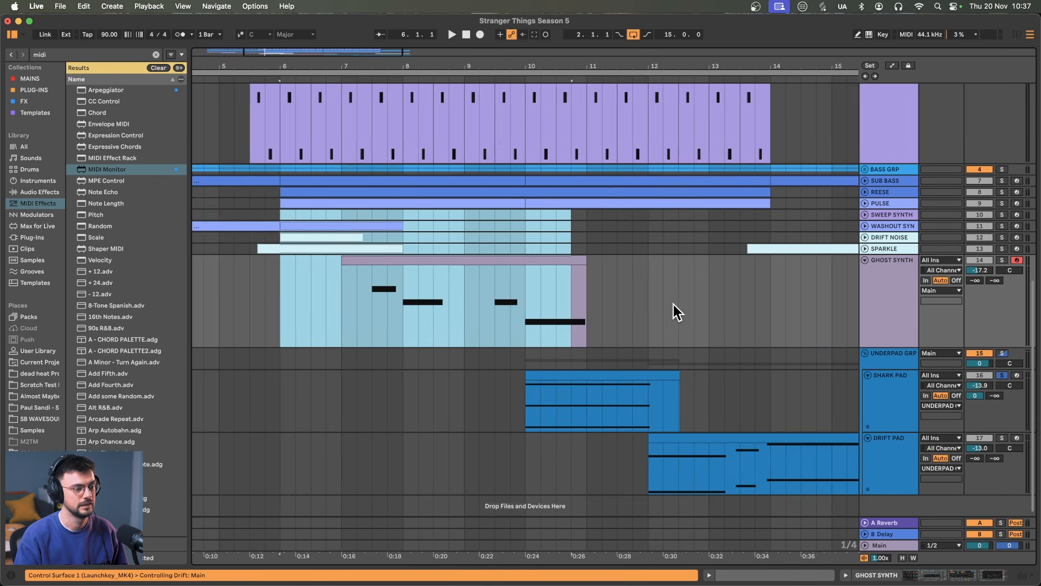
{"action": "left_click_drag", "start_coordinate": [436, 296], "coordinate": [679, 425]}
Open the SHARK PAD clip's notes, play the part back and bring up its device chain
{"action": "double_click", "coordinate": [520, 376]}
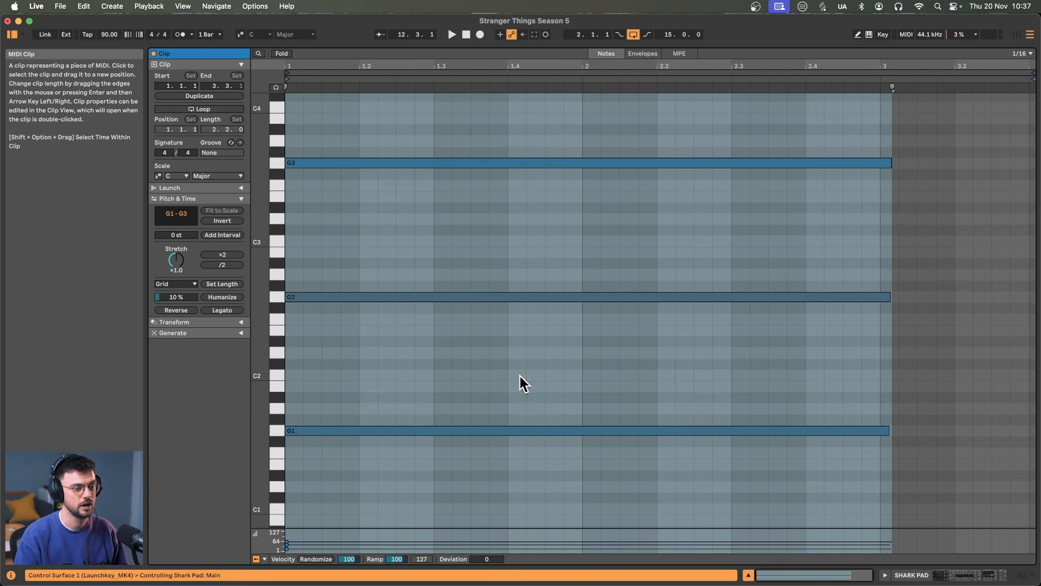
{"action": "key", "text": "space"}
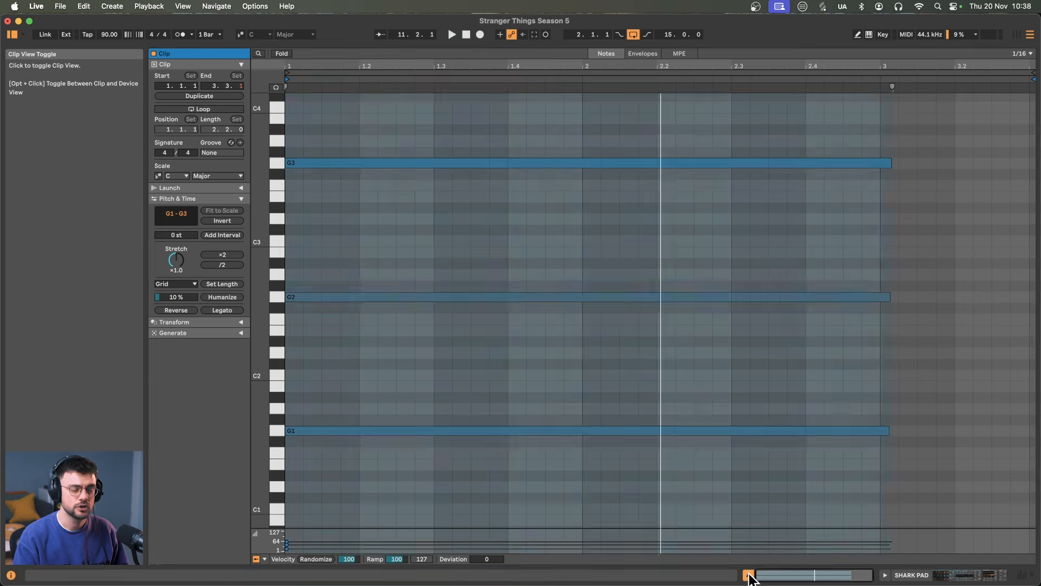
{"action": "left_click", "coordinate": [749, 575]}
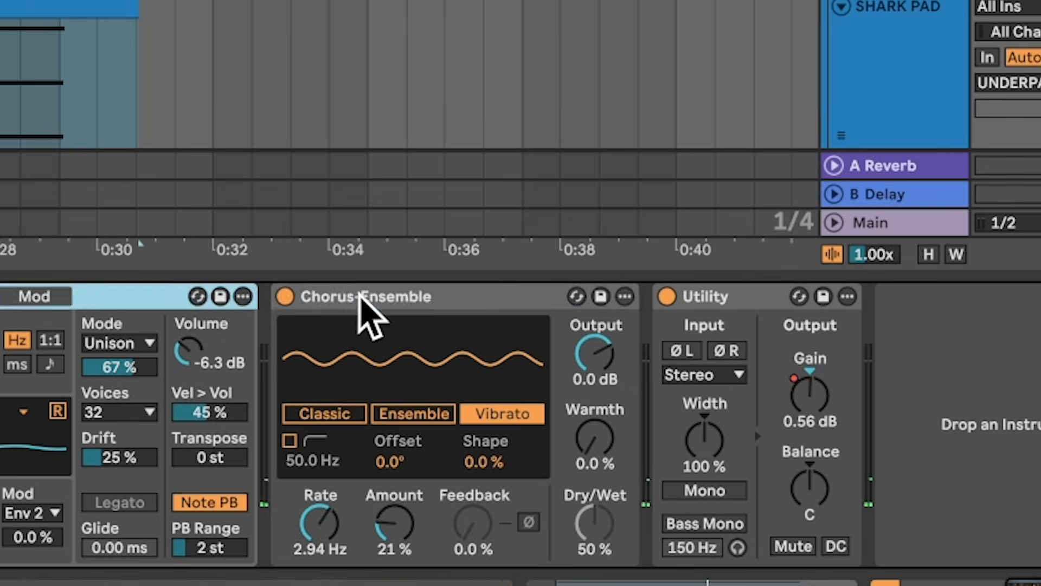
Try the SHARK PAD's Chorus-Ensemble Amount at 100% and undo the change
{"action": "left_click", "coordinate": [677, 458]}
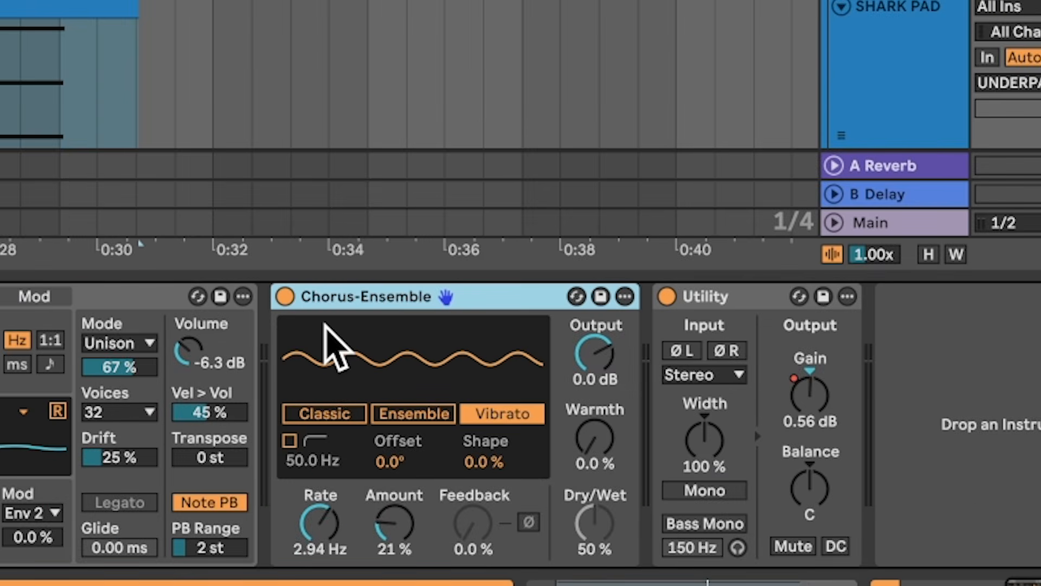
{"action": "left_click_drag", "start_coordinate": [395, 523], "coordinate": [394, 445]}
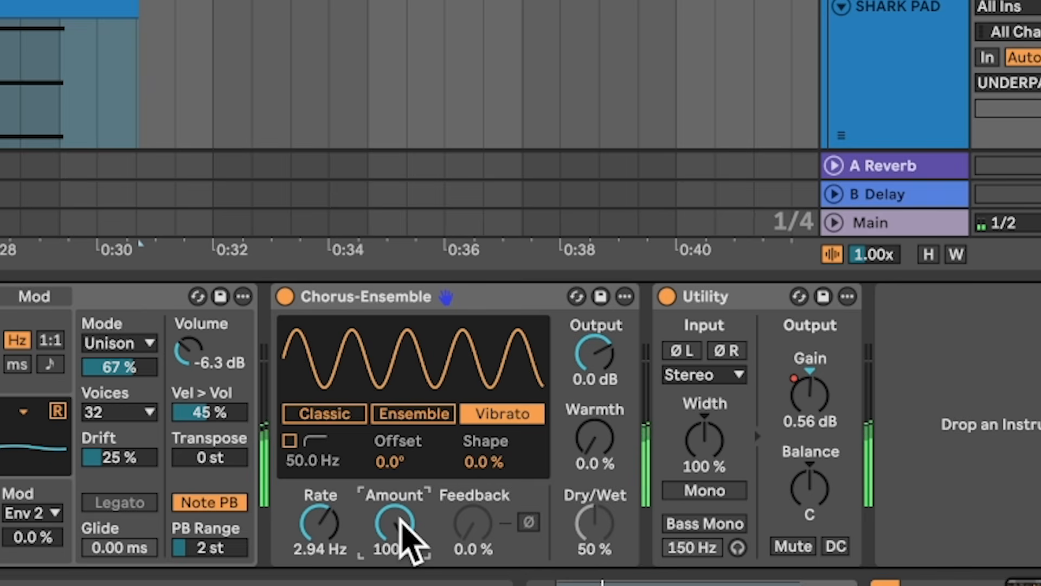
{"action": "key", "text": "super+z"}
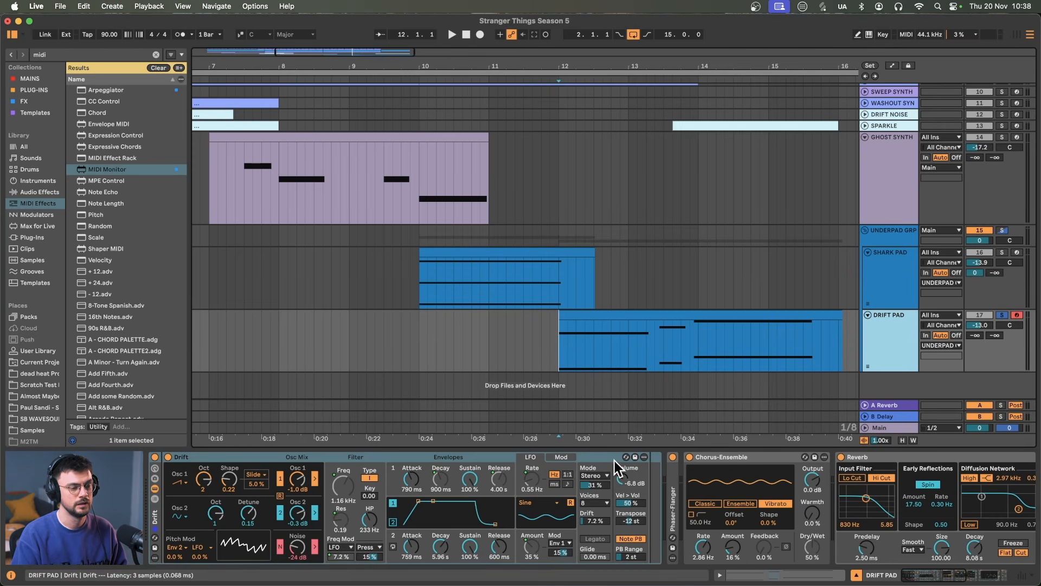
Play the DRIFT PAD clip from bar 12 and try its Drift noise level at 8.0 dB before lowering it
{"action": "scroll", "coordinate": [596, 371], "scroll_direction": "right", "scroll_amount": 3}
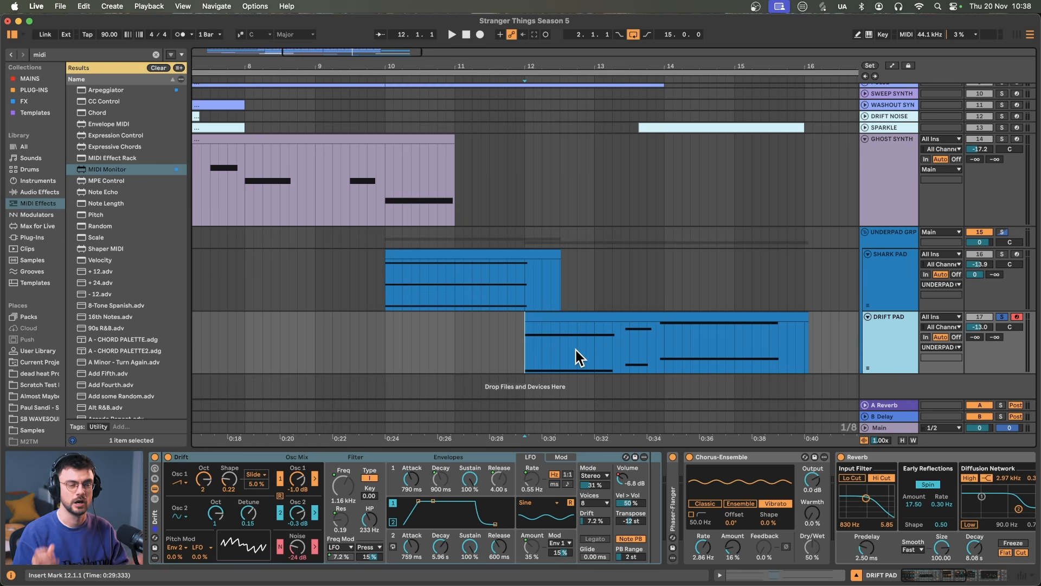
{"action": "key", "text": "space"}
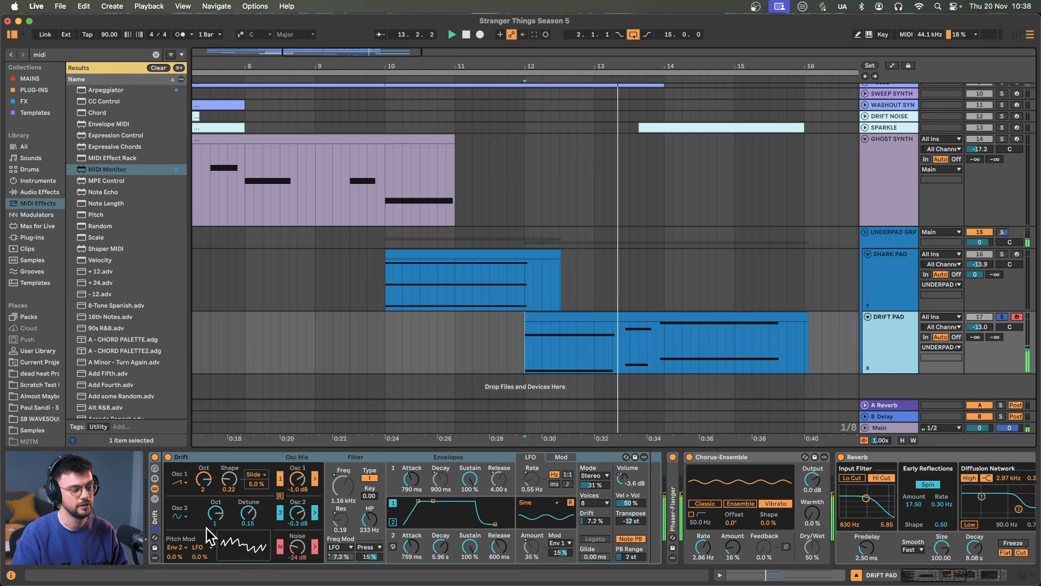
{"action": "left_click", "coordinate": [294, 547]}
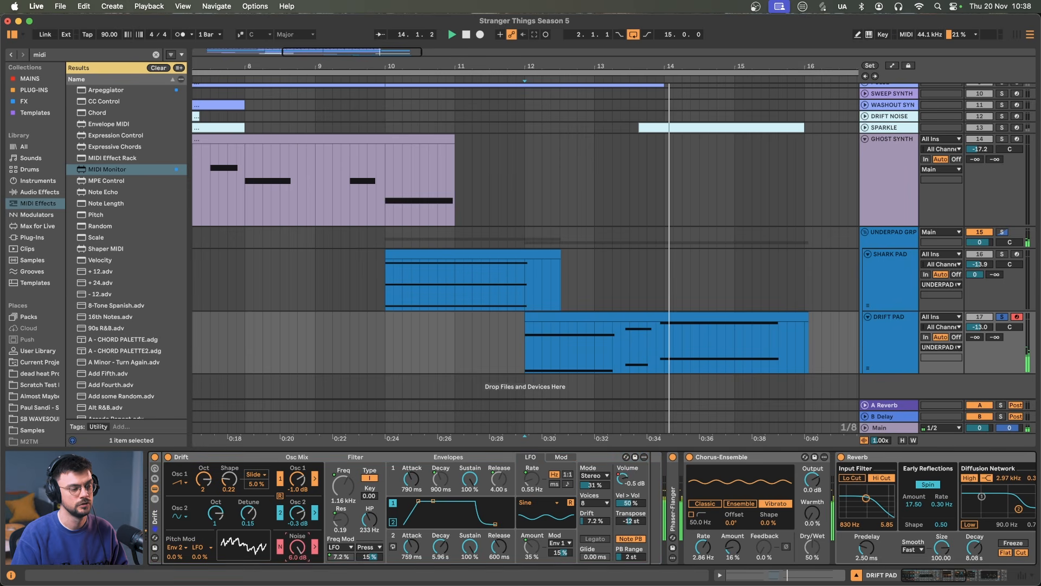
{"action": "left_click_drag", "start_coordinate": [296, 548], "coordinate": [296, 554]}
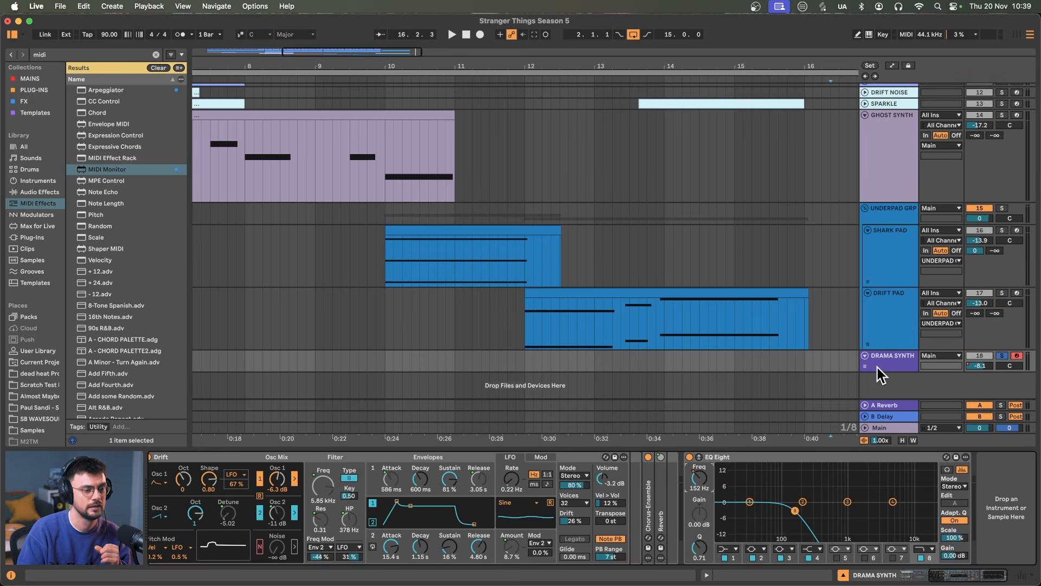
Enlarge the DRAMA SYNTH track and go through the G1, D#1 and F1 notes of its clip
{"action": "left_click_drag", "start_coordinate": [877, 370], "coordinate": [879, 400]}
{"action": "scroll", "coordinate": [676, 385], "scroll_direction": "down", "scroll_amount": 2}
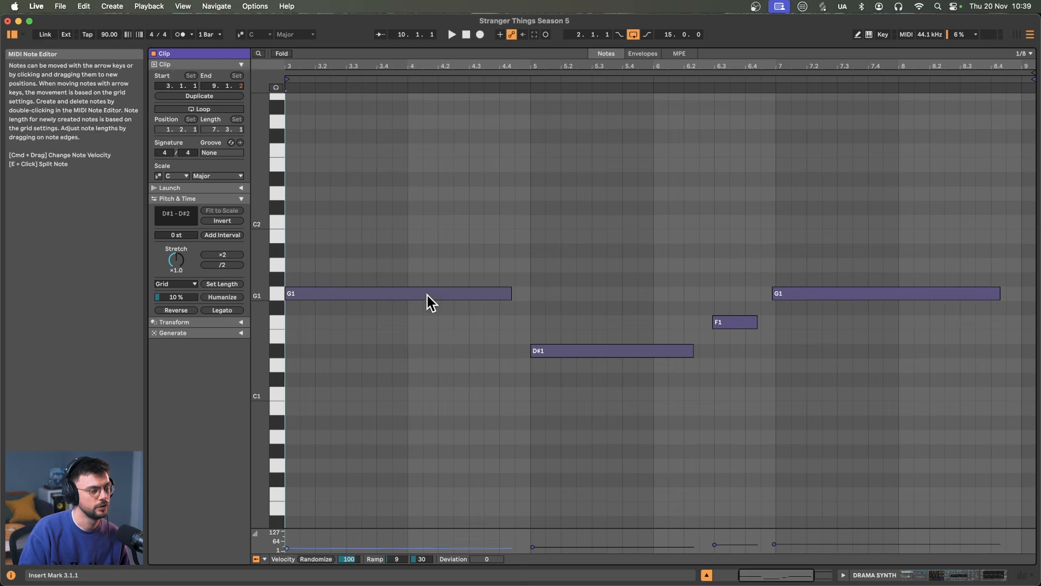
{"action": "left_click", "coordinate": [423, 295]}
{"action": "left_click", "coordinate": [593, 350]}
{"action": "left_click_drag", "start_coordinate": [723, 282], "coordinate": [730, 352]}
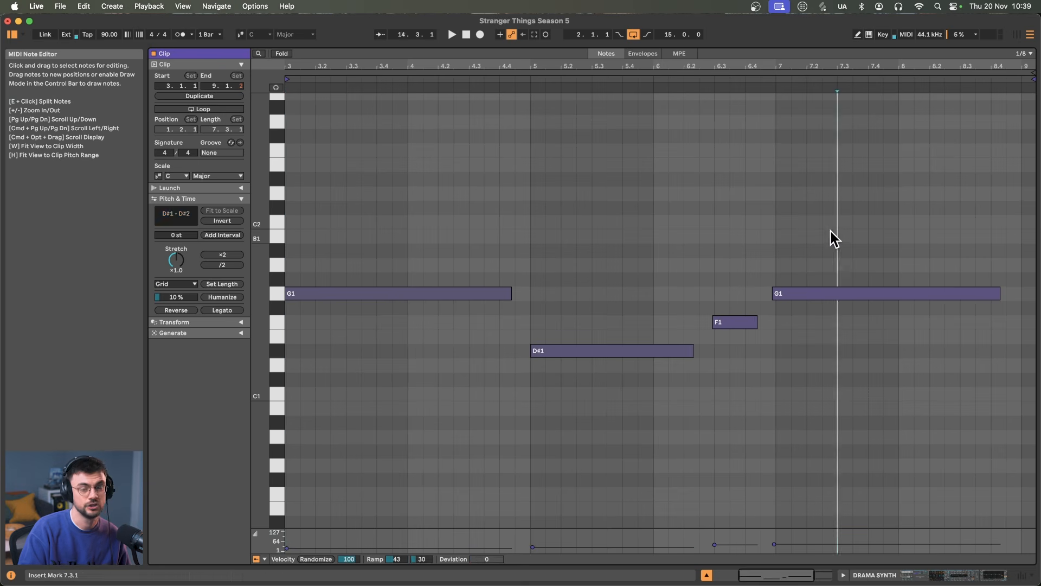
Duplicate the first three DRAMA SYNTH notes (G1, D#1 and F1) one octave higher
{"action": "left_click_drag", "start_coordinate": [831, 231], "coordinate": [842, 398]}
{"action": "left_click_drag", "start_coordinate": [739, 381], "coordinate": [375, 255]}
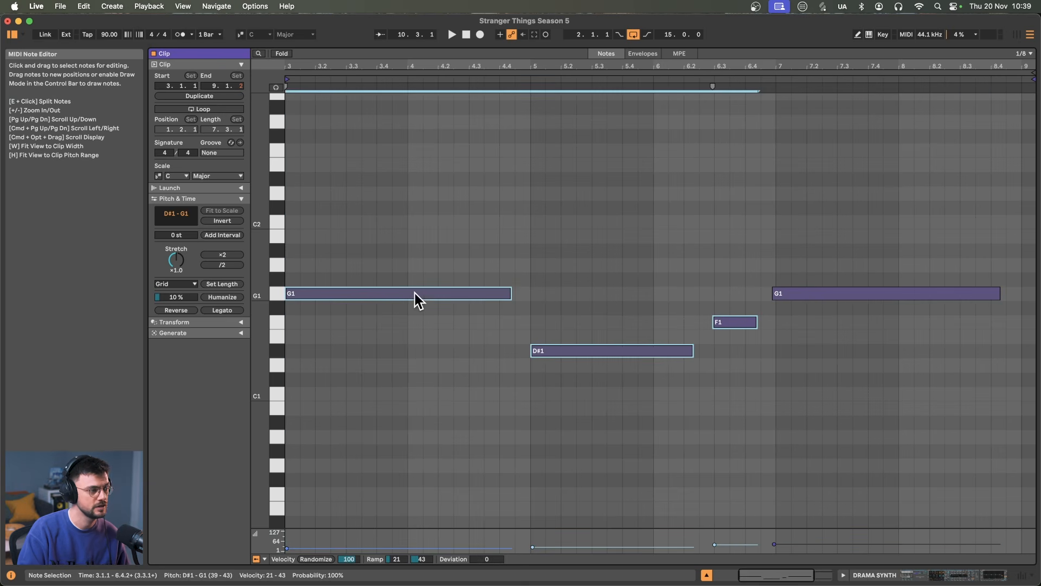
{"action": "left_click_drag", "start_coordinate": [366, 293], "coordinate": [364, 125]}
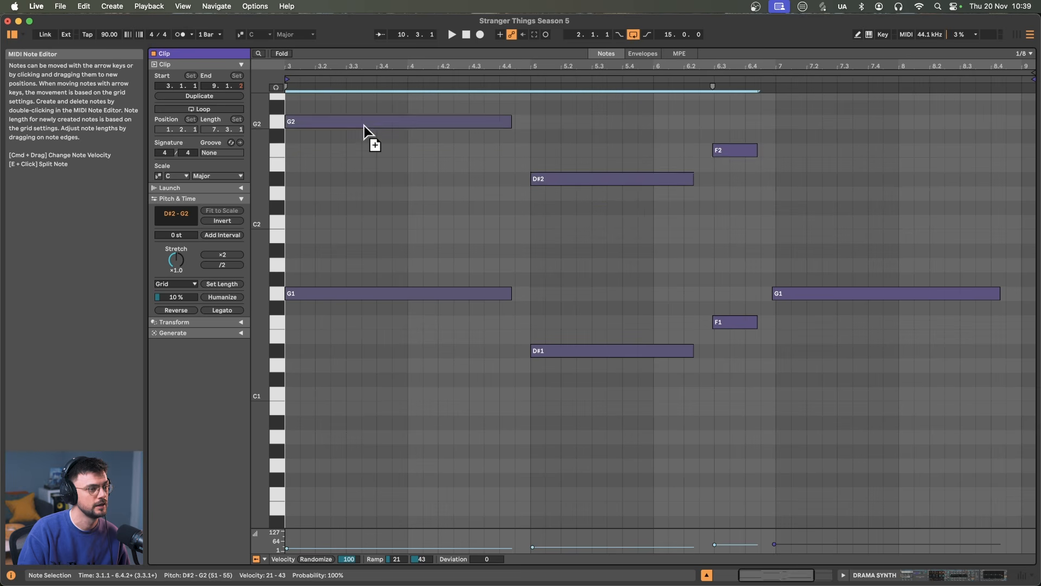
Compare the last DRAMA SYNTH G1 note with the octave below during playback and return it to G1
{"action": "left_click_drag", "start_coordinate": [844, 217], "coordinate": [844, 365]}
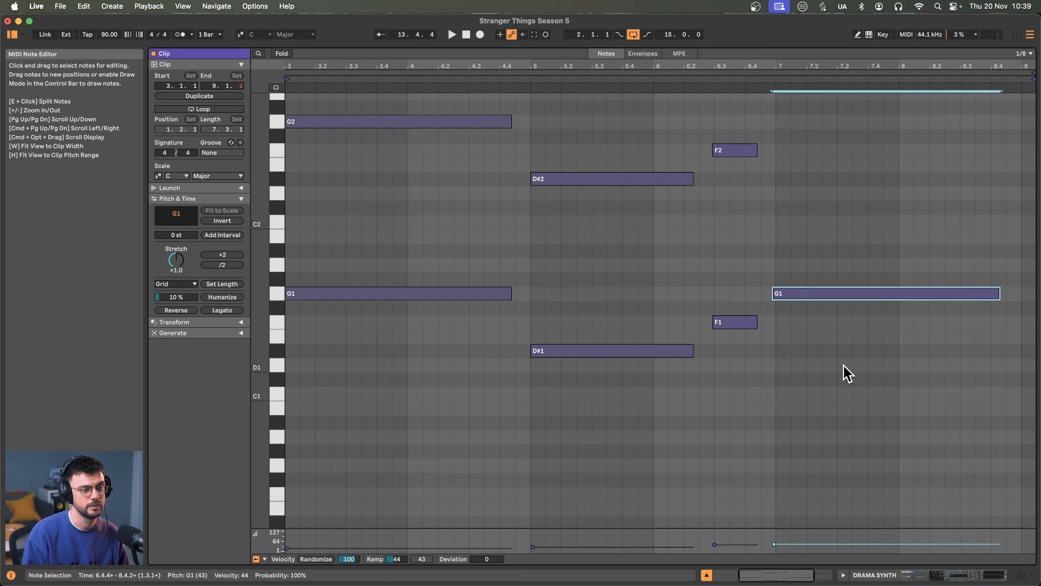
{"action": "key", "text": "shift+Down"}
{"action": "key", "text": "shift+Up"}
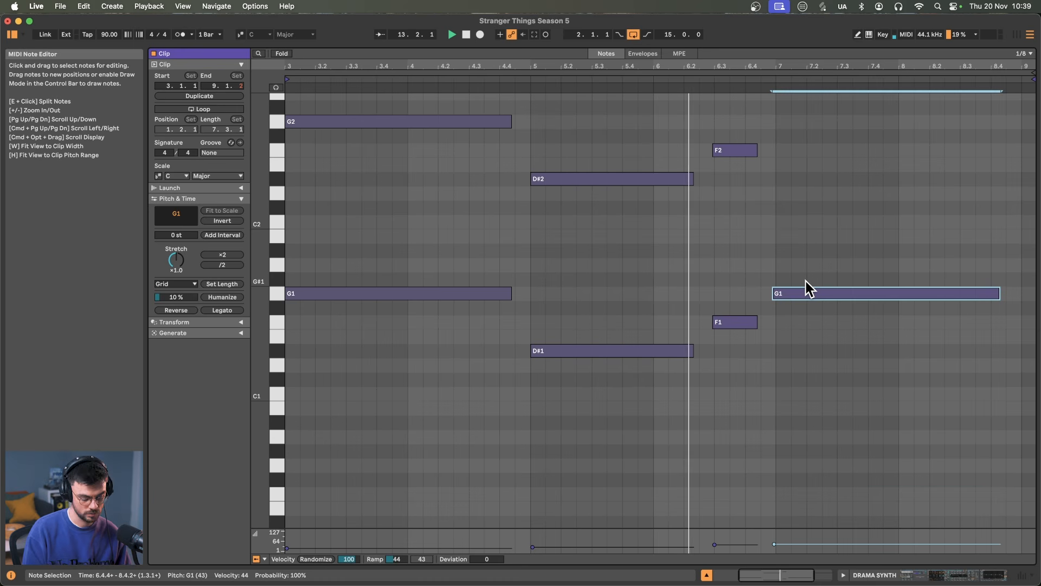
{"action": "key", "text": "shift+Down"}
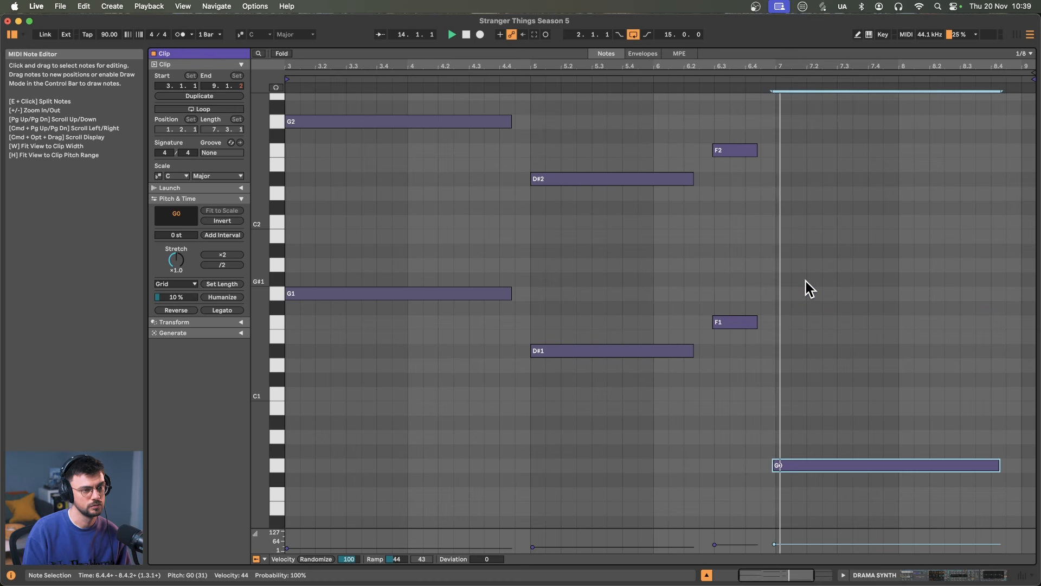
{"action": "key", "text": "shift+Up"}
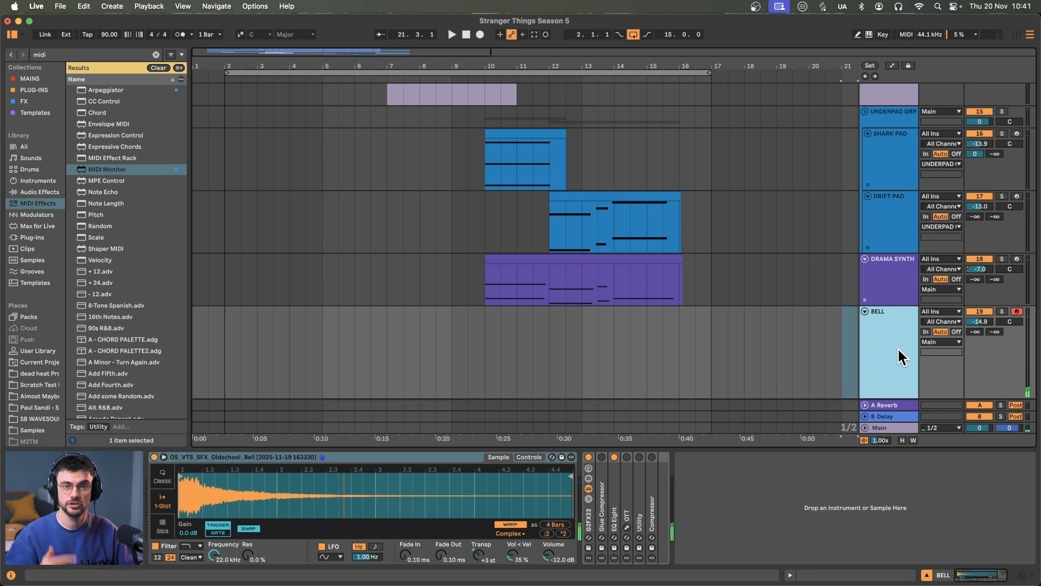
Start recording a part on the BELL track
{"action": "left_click", "coordinate": [480, 34]}
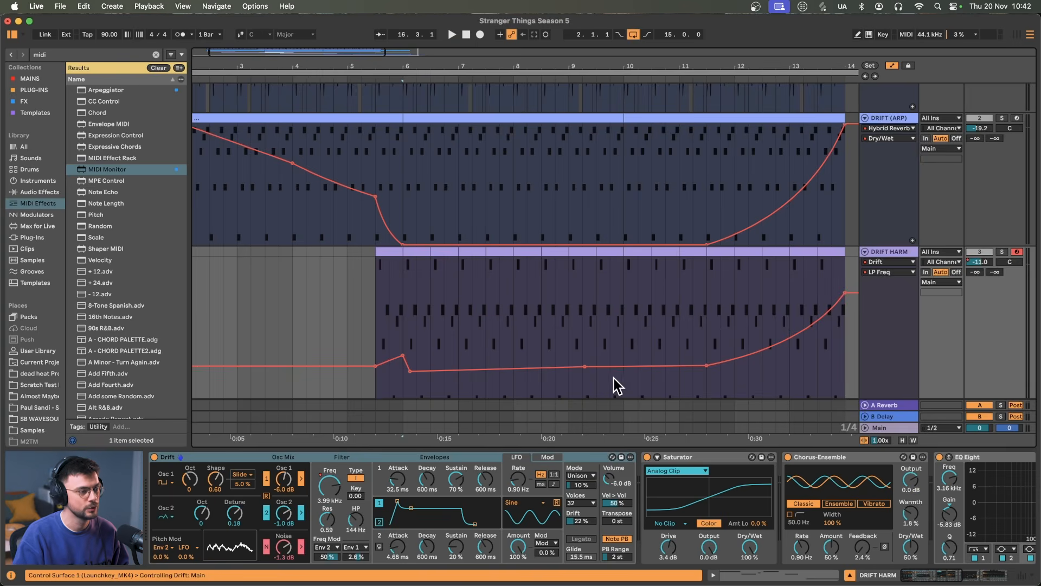
Unfold the SUB BASS and REESE tracks and examine their automation alongside the DRIFT HARM filter curve
{"action": "scroll", "coordinate": [624, 320], "scroll_direction": "down", "scroll_amount": 5}
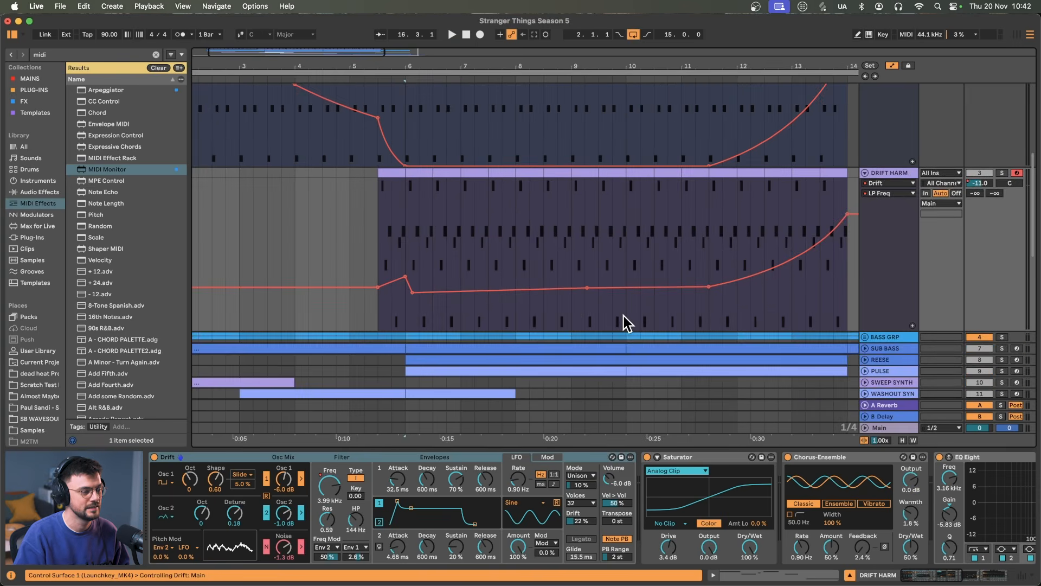
{"action": "scroll", "coordinate": [624, 320], "scroll_direction": "left", "scroll_amount": 3}
{"action": "left_click", "coordinate": [865, 241]}
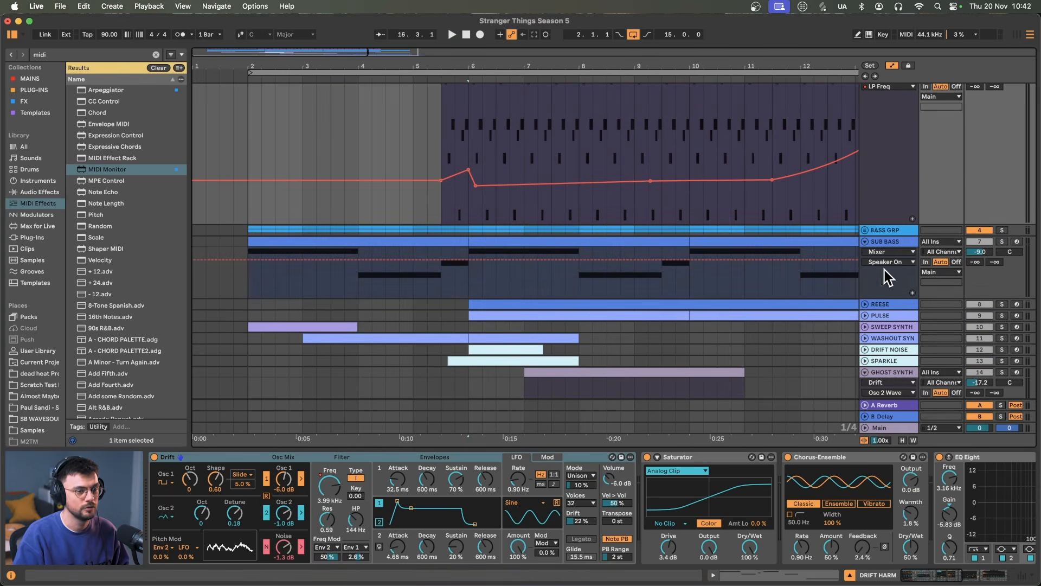
{"action": "left_click", "coordinate": [864, 304]}
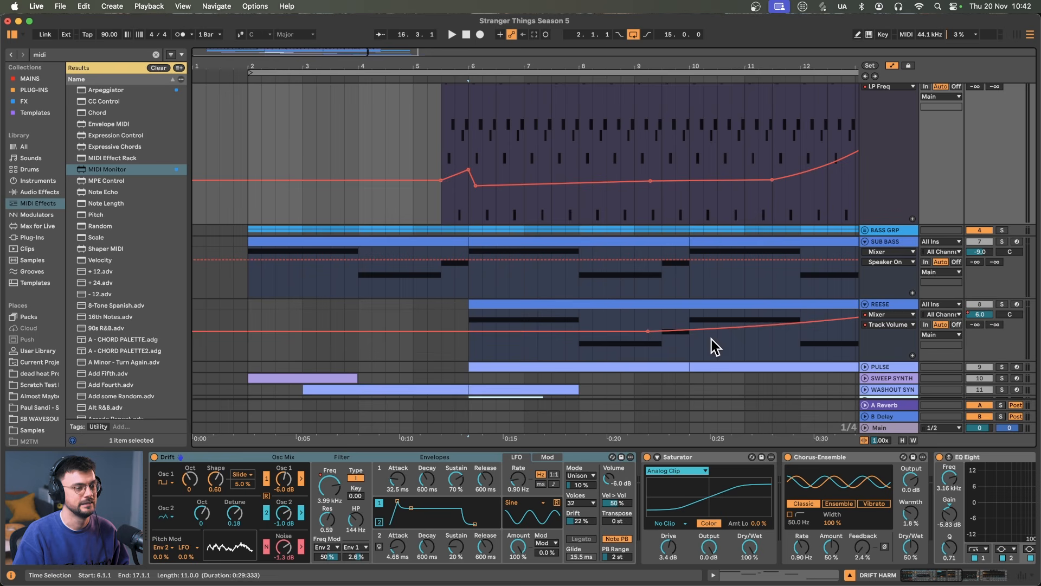
{"action": "scroll", "coordinate": [732, 266], "scroll_direction": "left", "scroll_amount": 2}
{"action": "scroll", "coordinate": [732, 266], "scroll_direction": "up", "scroll_amount": 2}
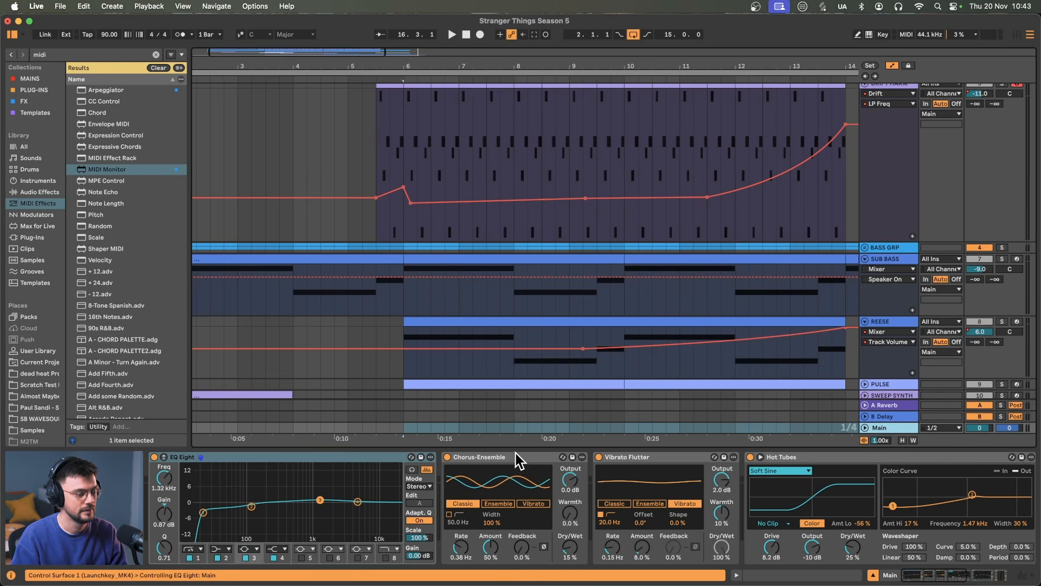
Examine the Main track's effects in order: EQ Eight, Chorus-Ensemble, Vibrato Flutter, Hot Tubes, the second EQ Eight and Limiter
{"action": "left_click", "coordinate": [268, 459]}
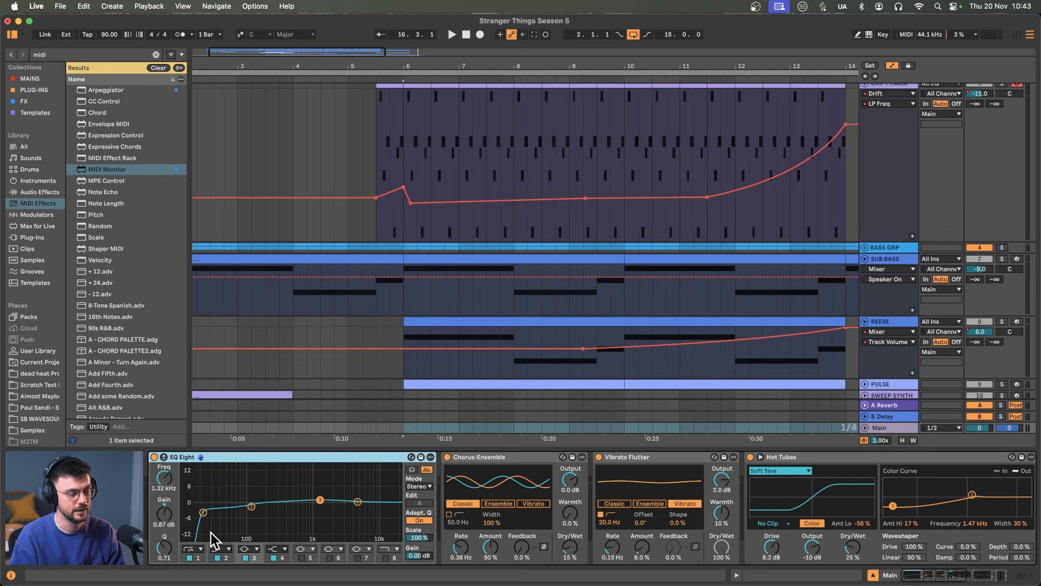
{"action": "left_click", "coordinate": [487, 458]}
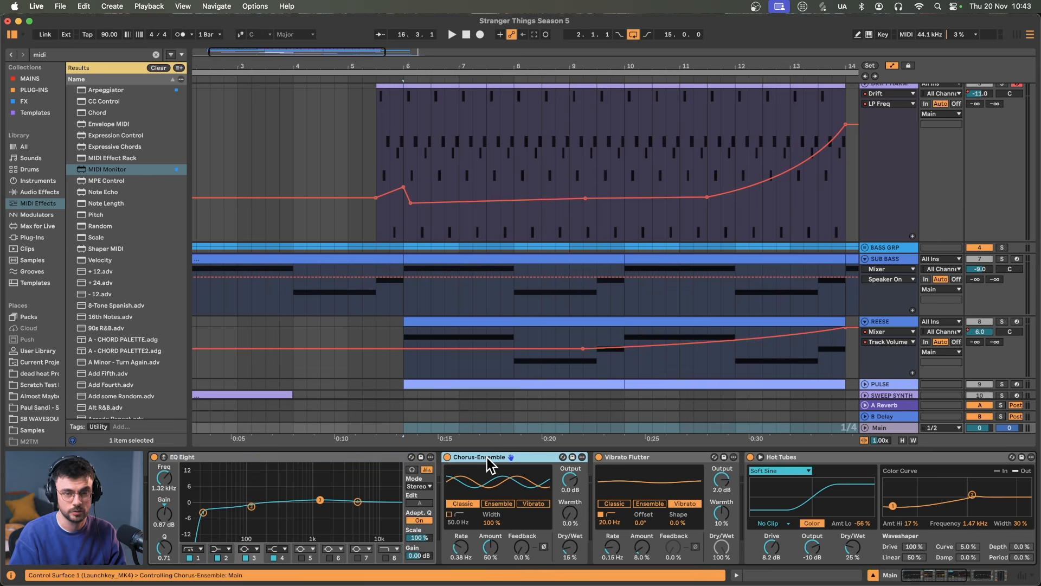
{"action": "left_click", "coordinate": [626, 457]}
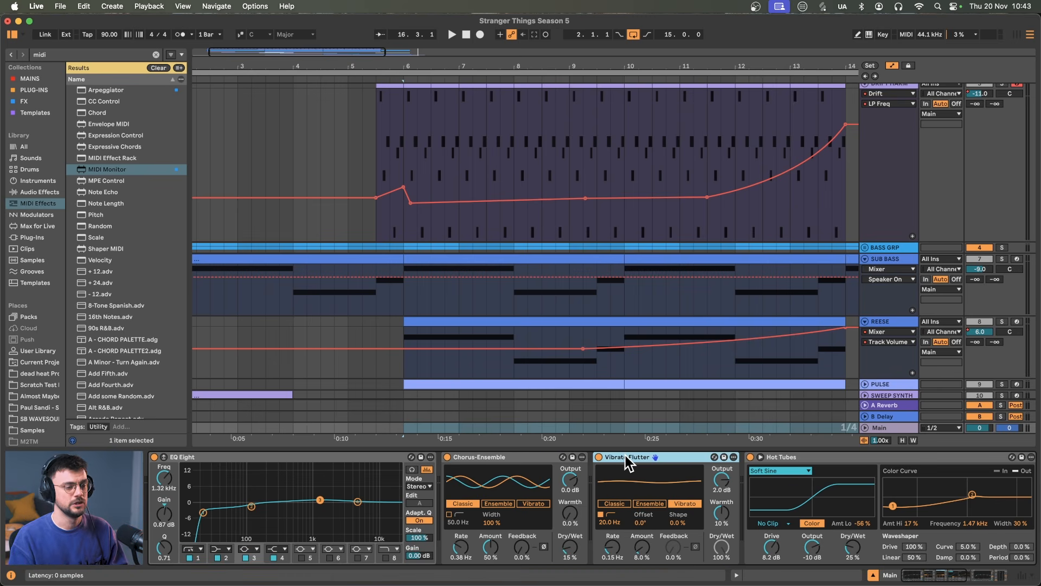
{"action": "scroll", "coordinate": [626, 454], "scroll_direction": "right", "scroll_amount": 5}
{"action": "left_click", "coordinate": [647, 457]}
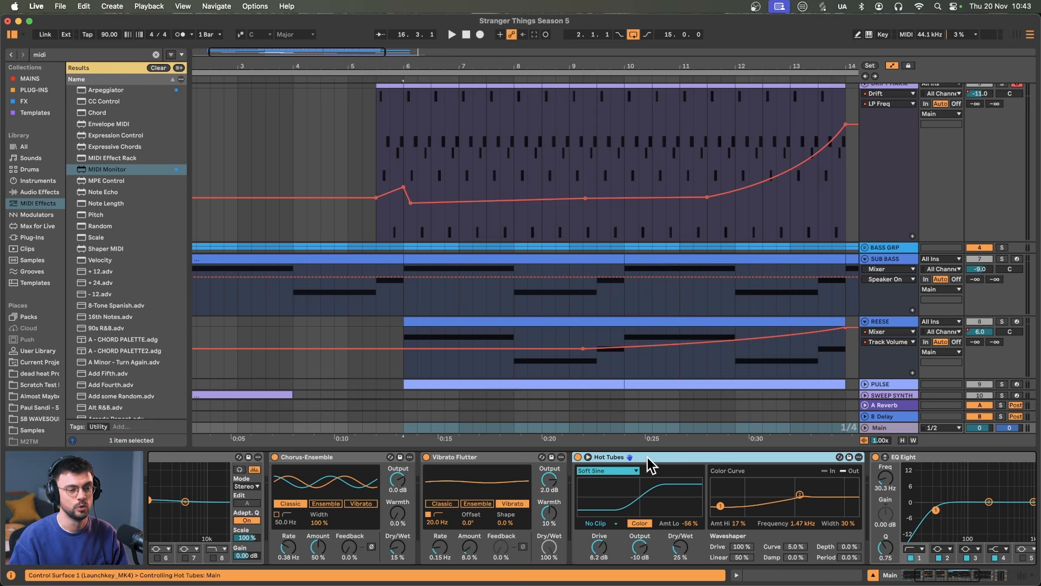
{"action": "scroll", "coordinate": [647, 457], "scroll_direction": "right", "scroll_amount": 8}
{"action": "left_click", "coordinate": [647, 457]}
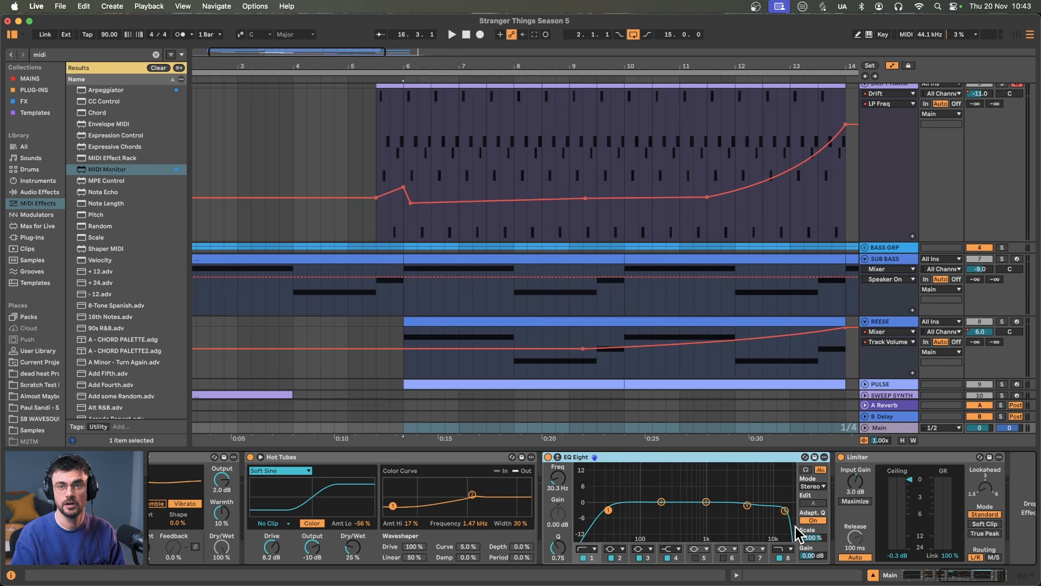
{"action": "scroll", "coordinate": [795, 526], "scroll_direction": "right", "scroll_amount": 1}
{"action": "left_click", "coordinate": [840, 459]}
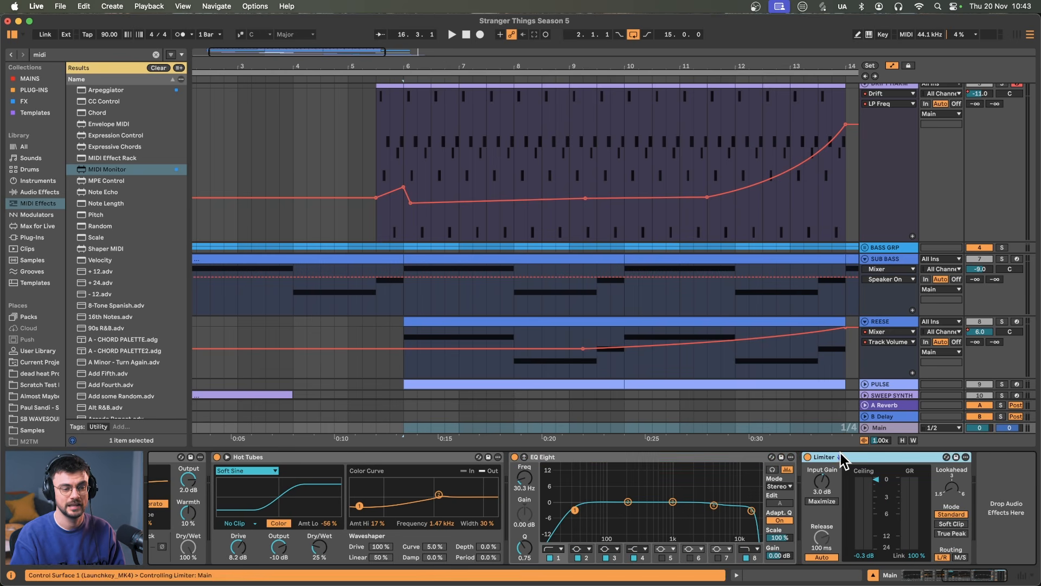